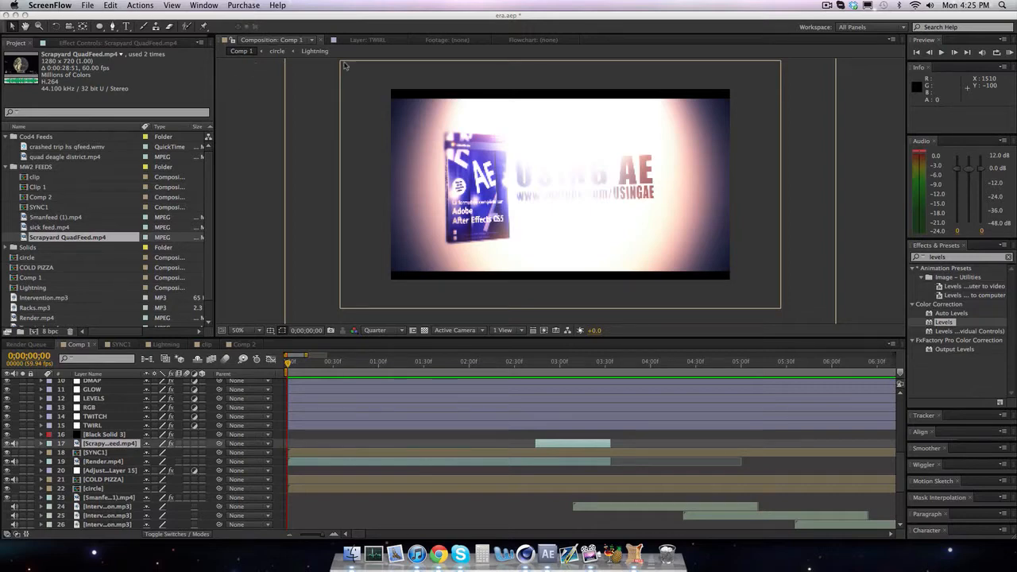
- Preview the finished scope transition in Comp 1, focusing on the section from 0;00;02;45 to 0;00;03;45
click(1009, 53)
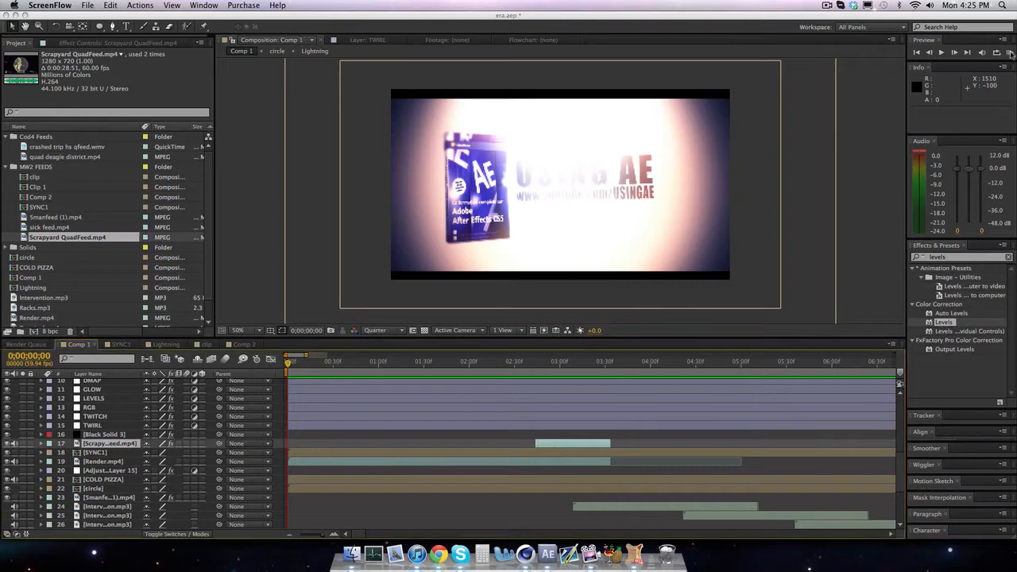
click(1009, 53)
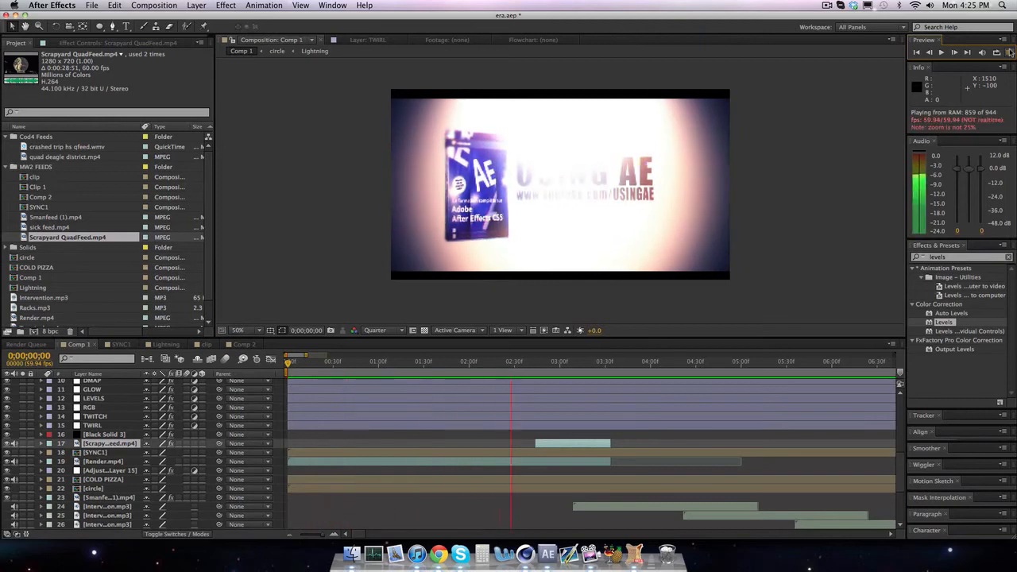
key(space)
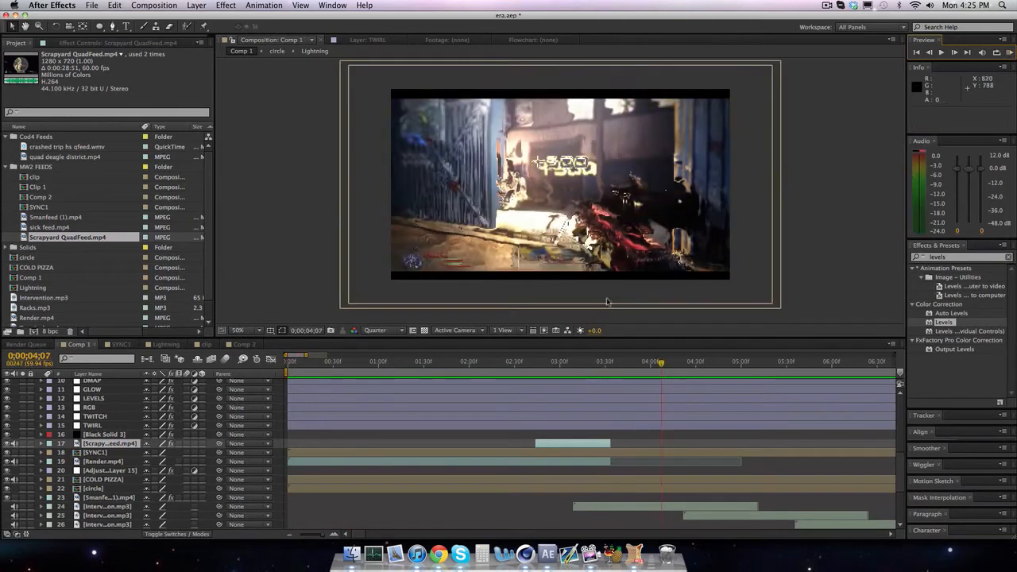
click(537, 365)
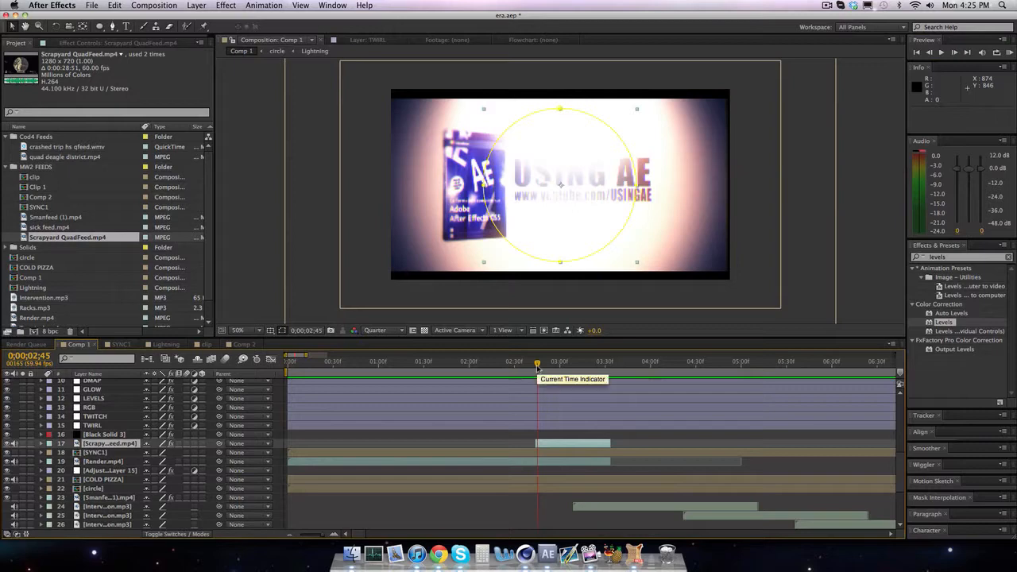
key(space)
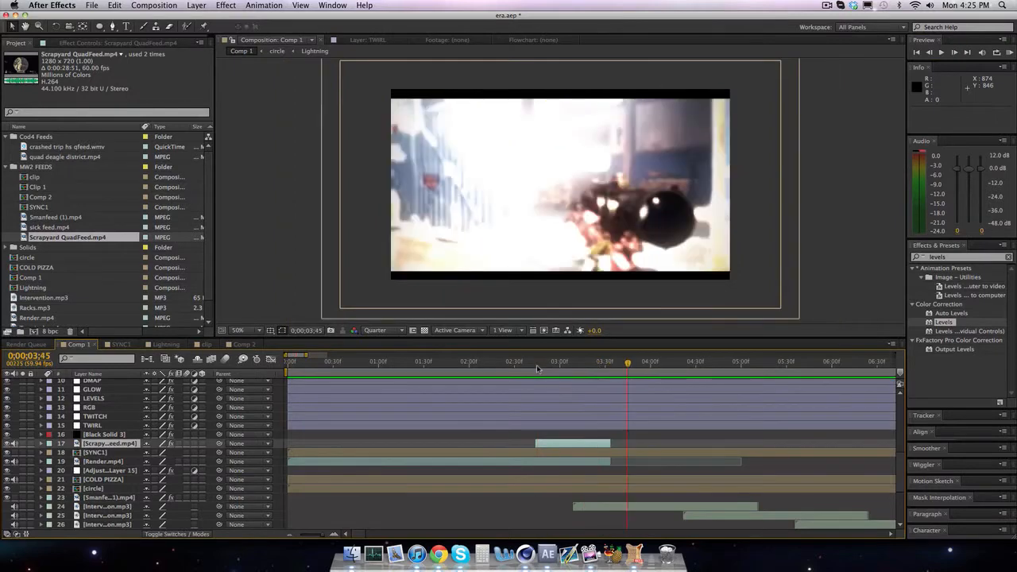
key(space)
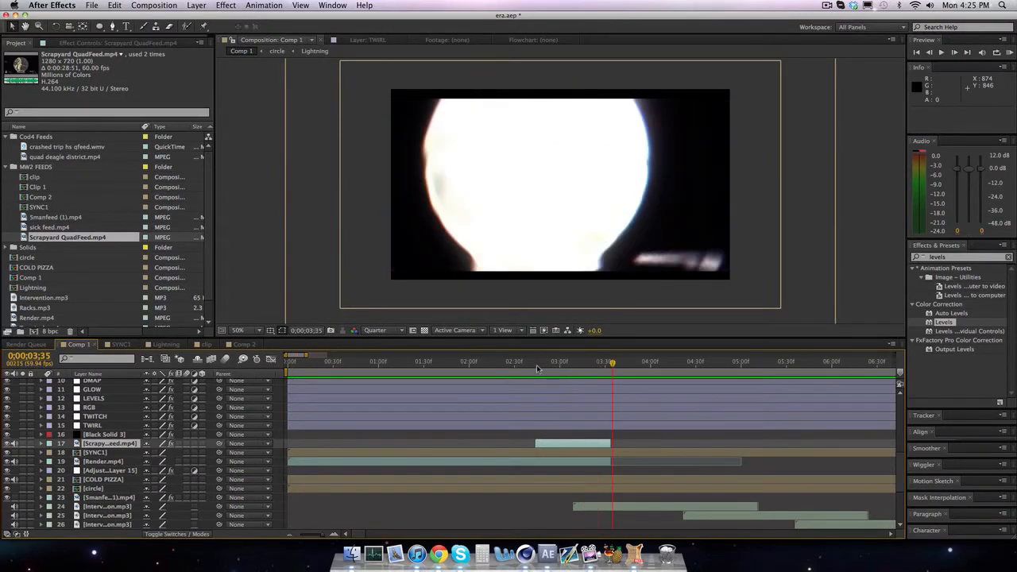
click(242, 345)
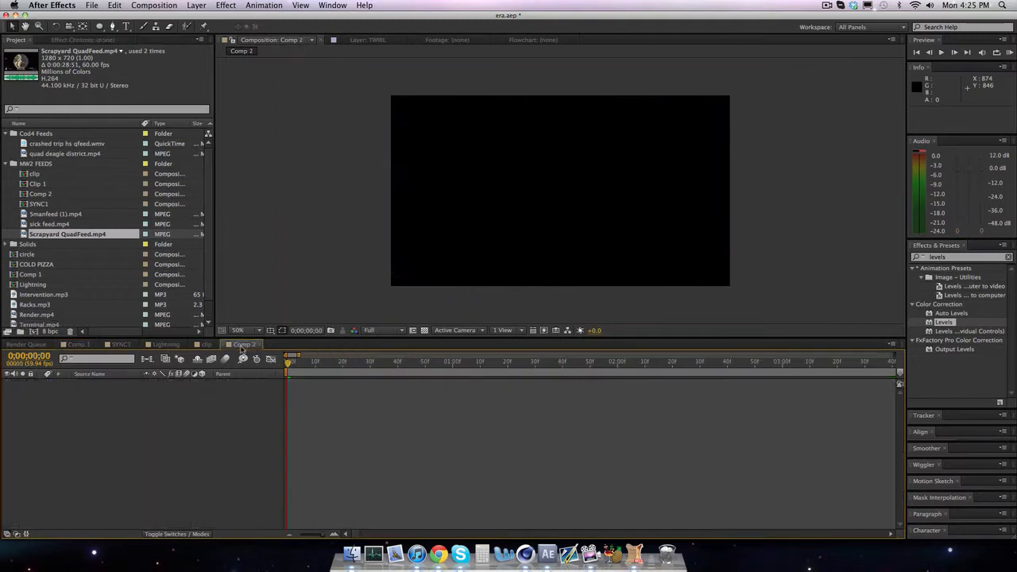
click(79, 345)
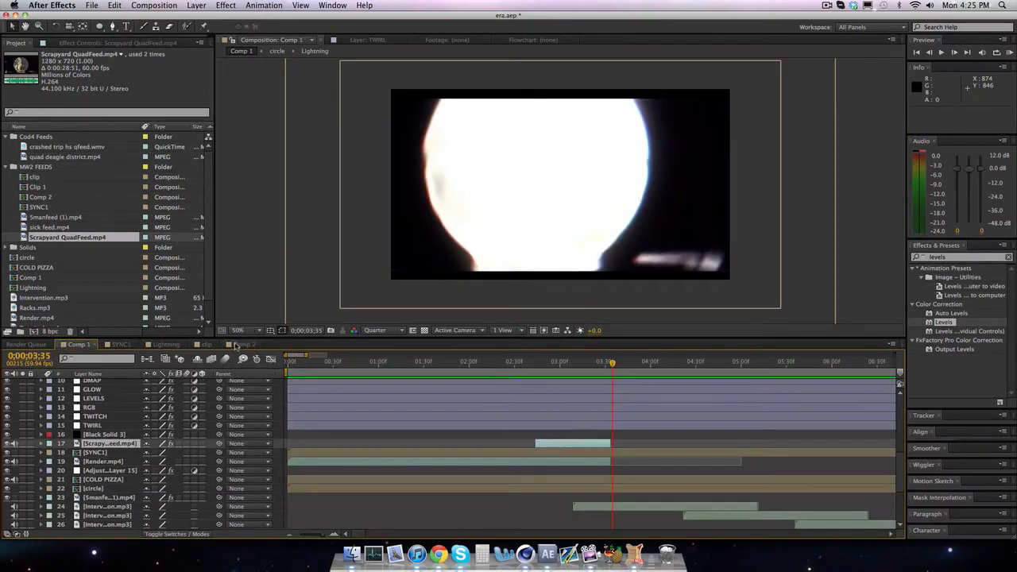
drag(561, 363, 557, 365)
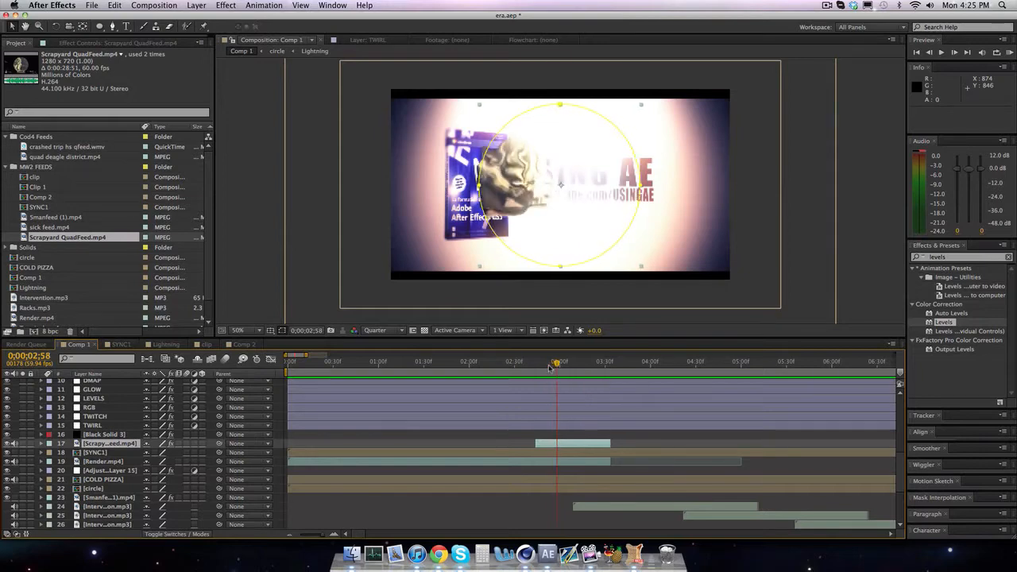
key(space)
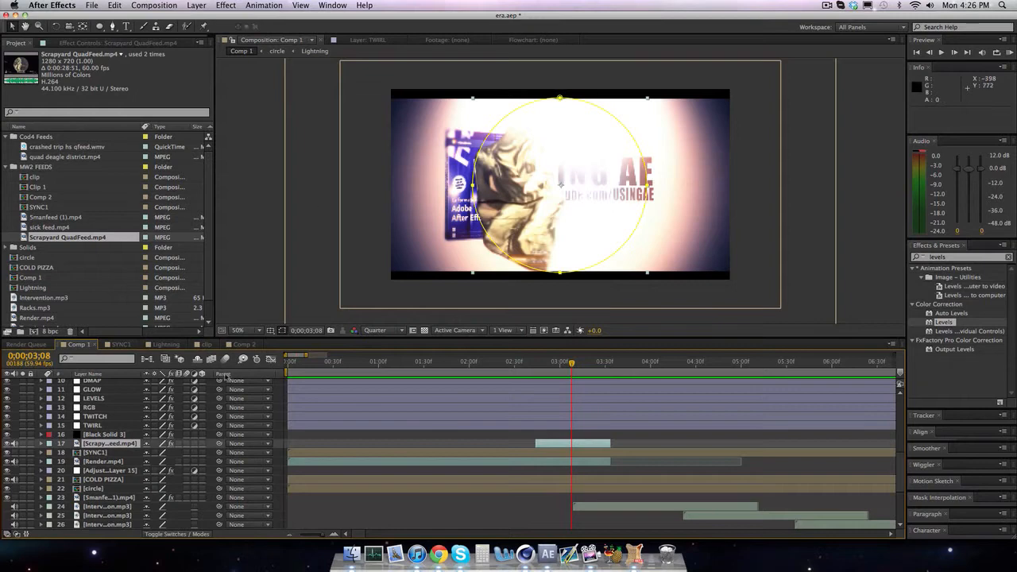
- Add Scrapyard QuadFeed.mp4 to Comp 2 and slide the clip earlier so the scoped kill falls near 0;00;01;47
click(243, 343)
drag(95, 235, 125, 388)
drag(370, 363, 650, 364)
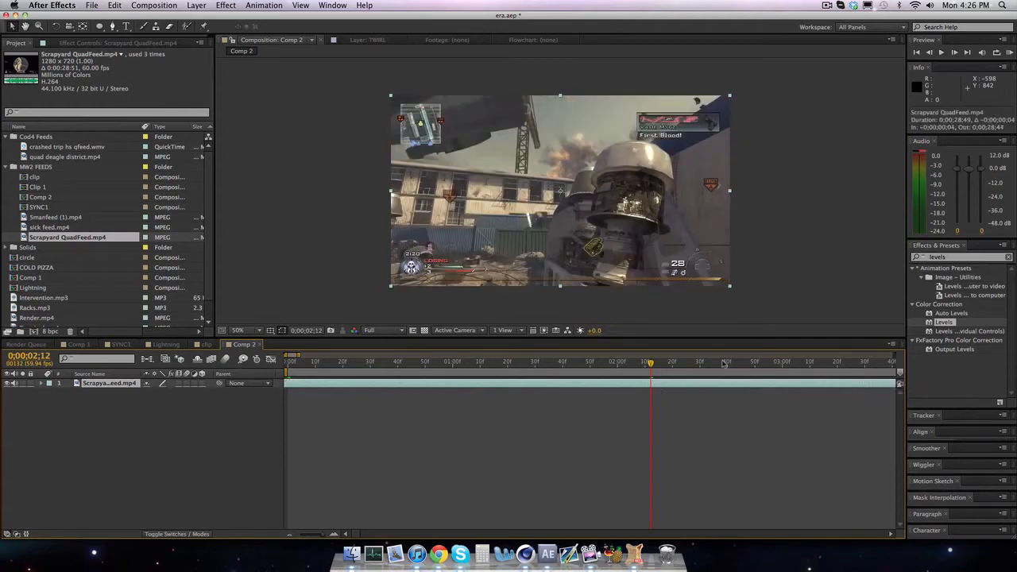
drag(333, 363, 583, 361)
drag(623, 386, 367, 385)
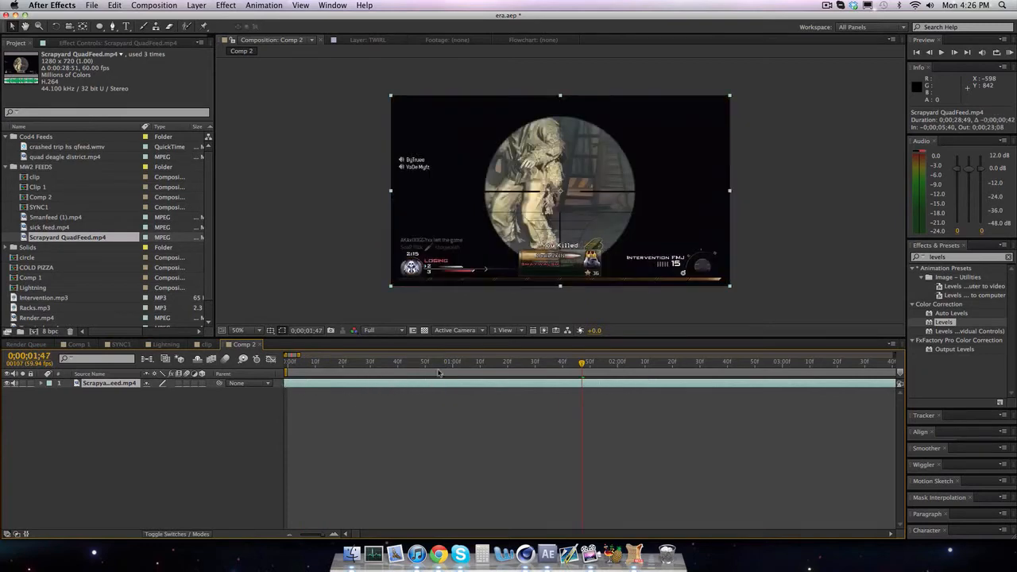
- Split the clip at 0;00;01;50, on the scoped kill frame, and delete the part before the cut
key(Page_Down)
key(Page_Down)
key(Page_Down)
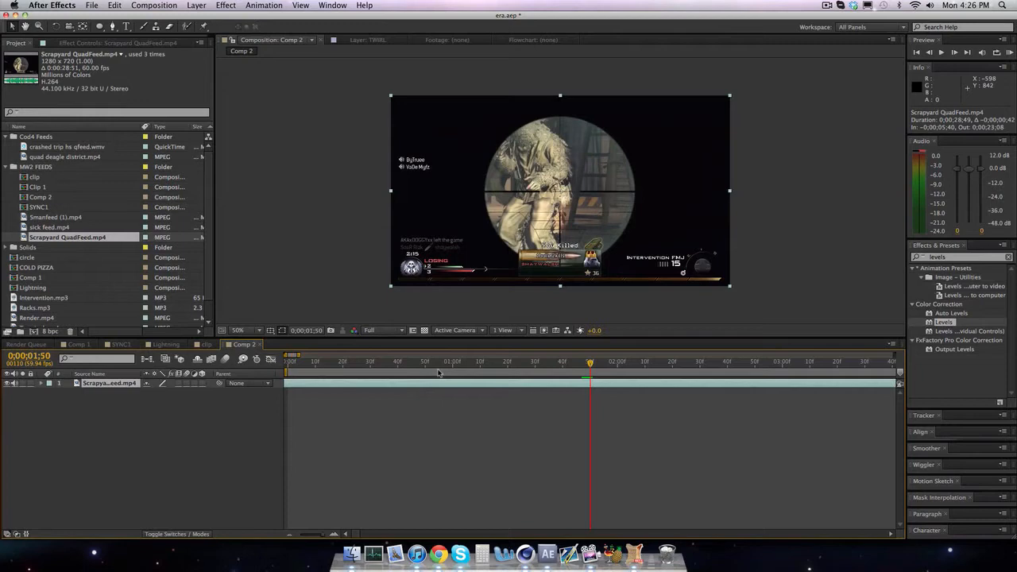
key(super+shift+d)
click(467, 396)
key(Delete)
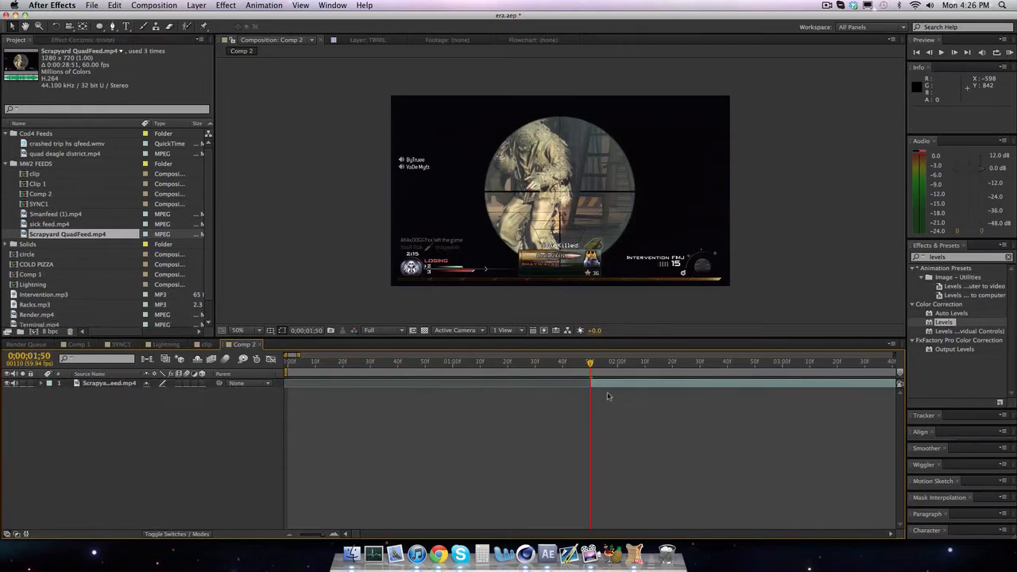
- Move the remaining clip to the start of Comp 2 and apply Freeze Frame at 0;00;00;00
click(612, 386)
drag(611, 386, 316, 369)
key(Home)
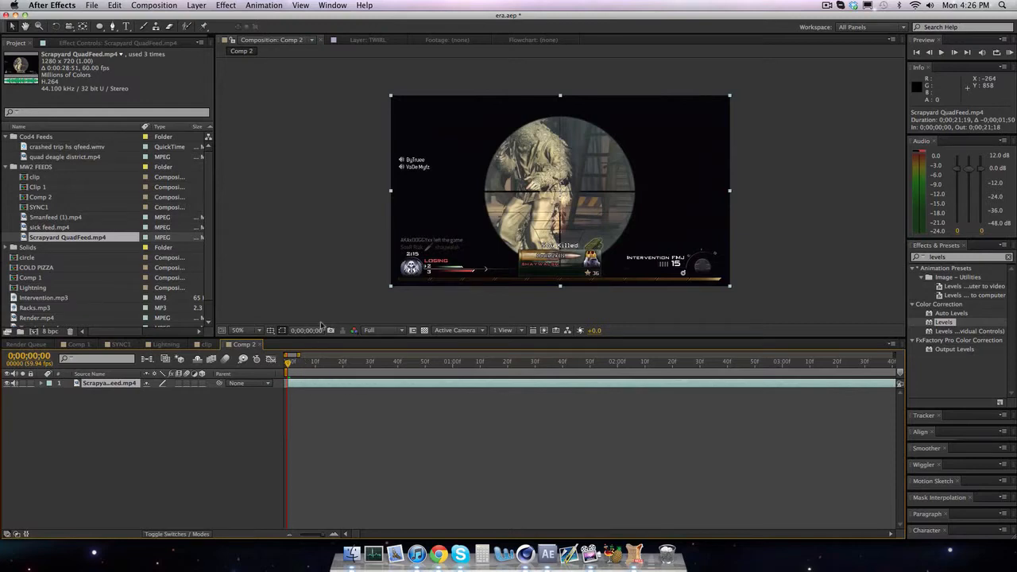
right_click(294, 384)
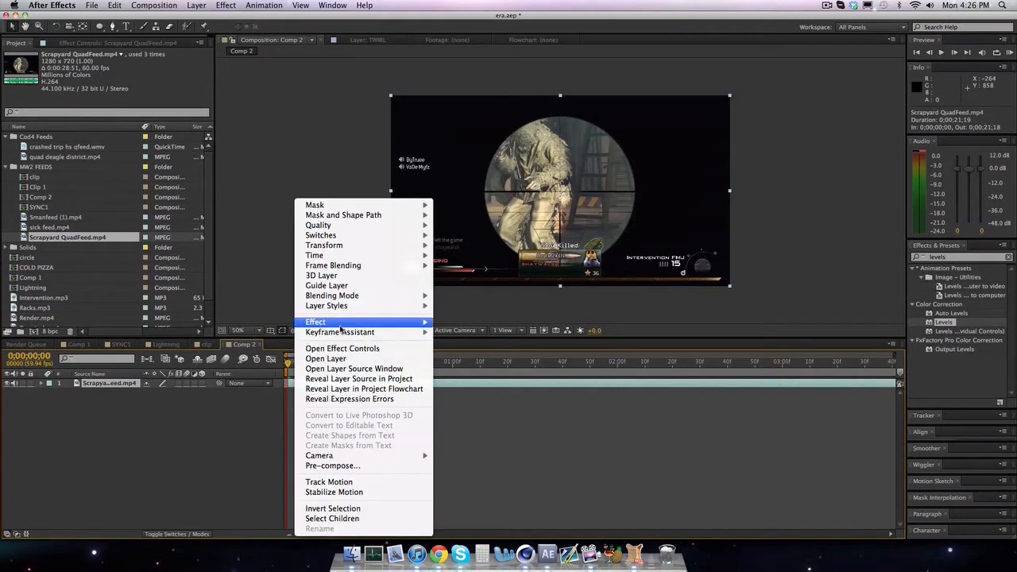
mouse_move(329, 256)
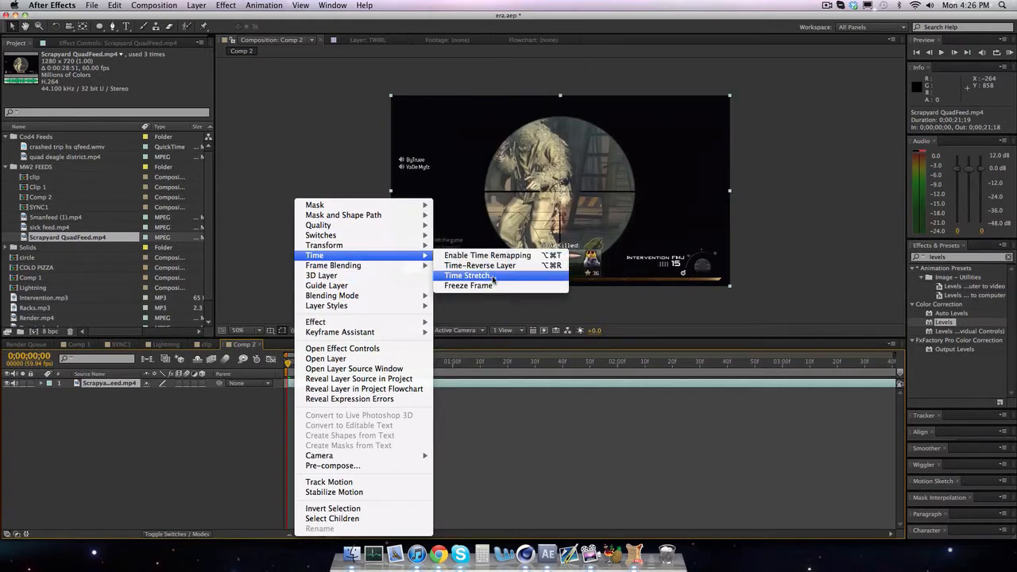
click(492, 284)
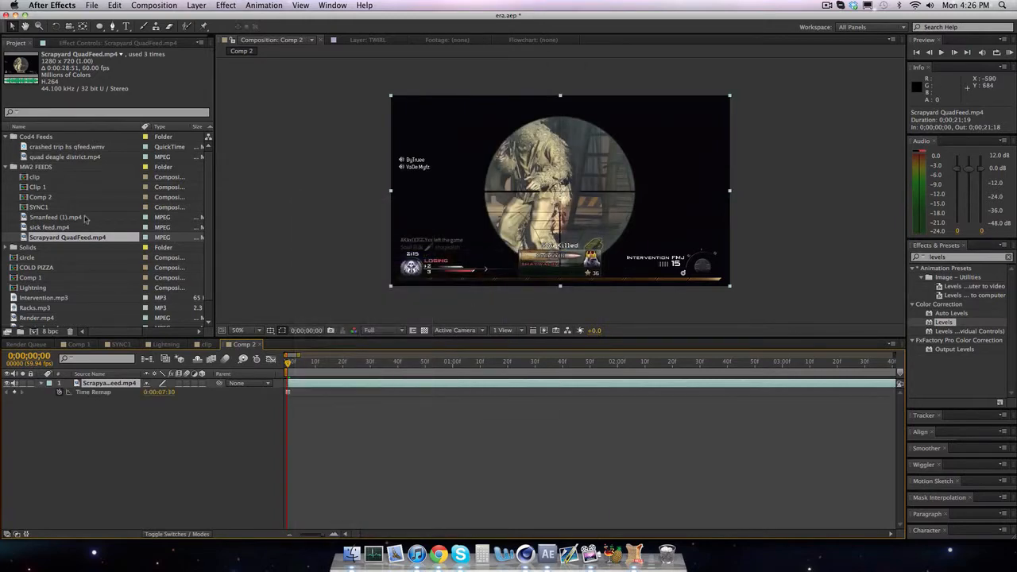
- Add another Scrapyard QuadFeed.mp4 above the frozen layer and slide it until the same scope frame sits at 0;00;01;00
drag(111, 340, 110, 379)
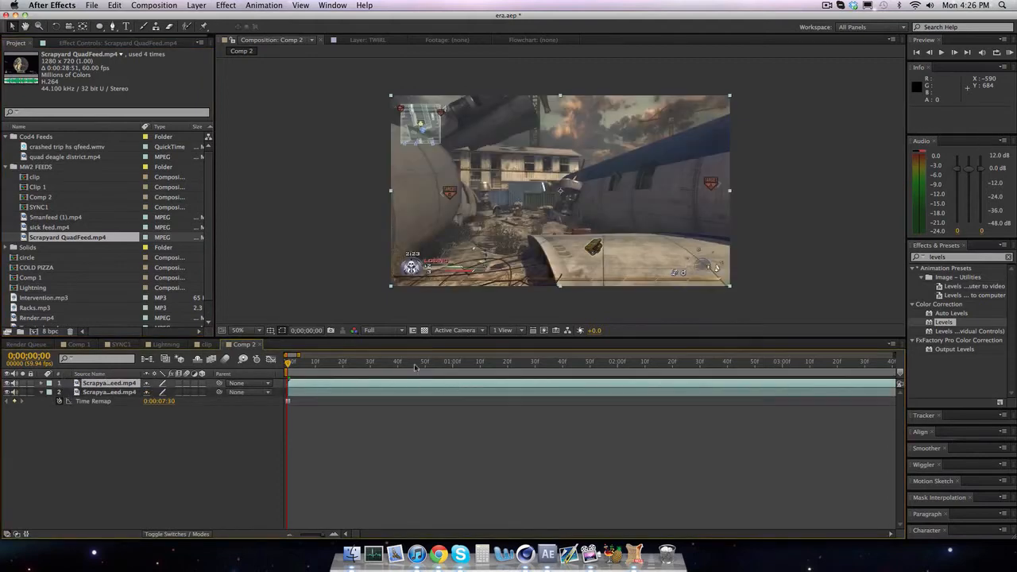
click(454, 362)
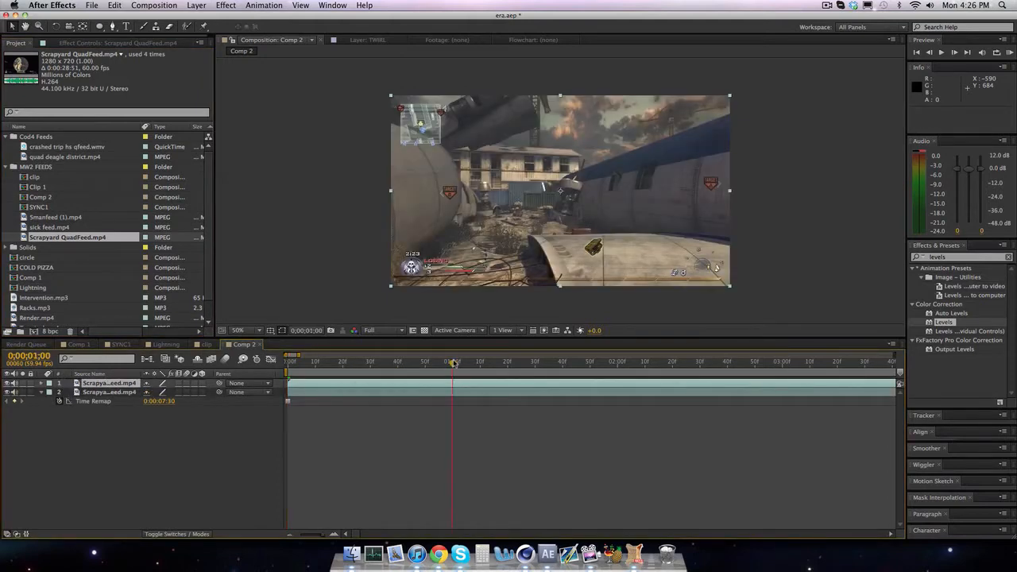
drag(868, 384, 515, 386)
drag(299, 385, 516, 390)
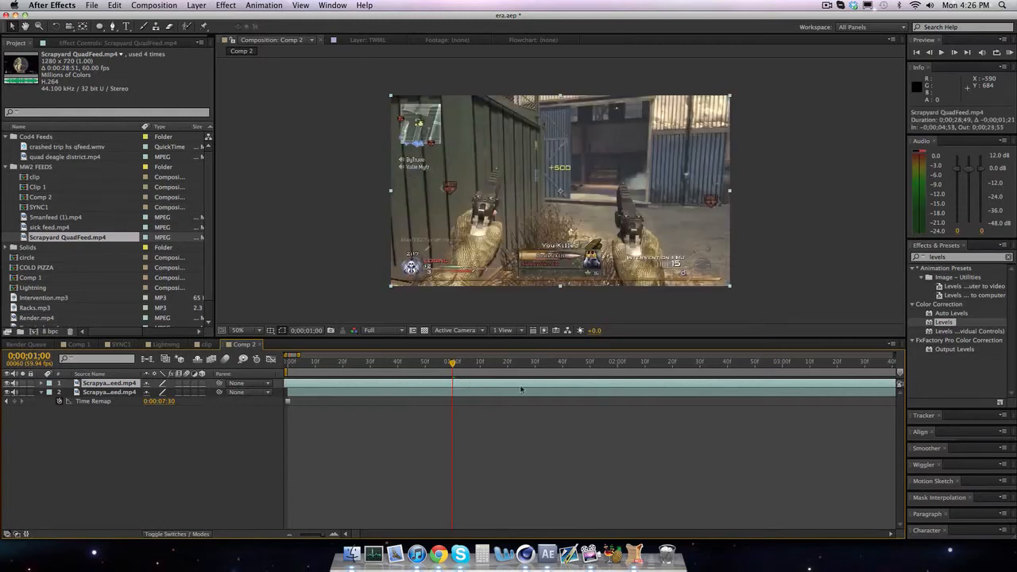
drag(399, 384, 524, 383)
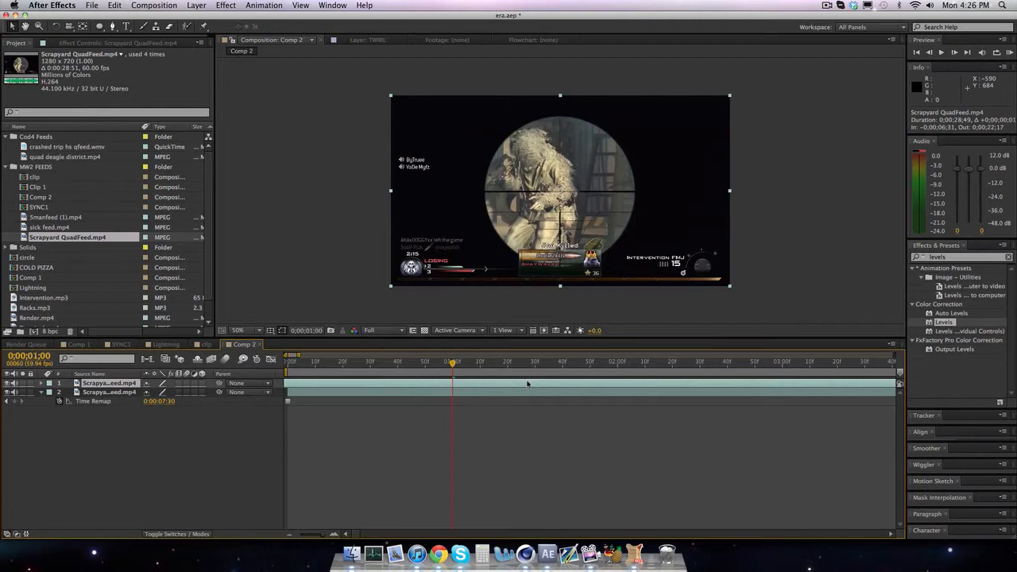
drag(528, 384, 530, 385)
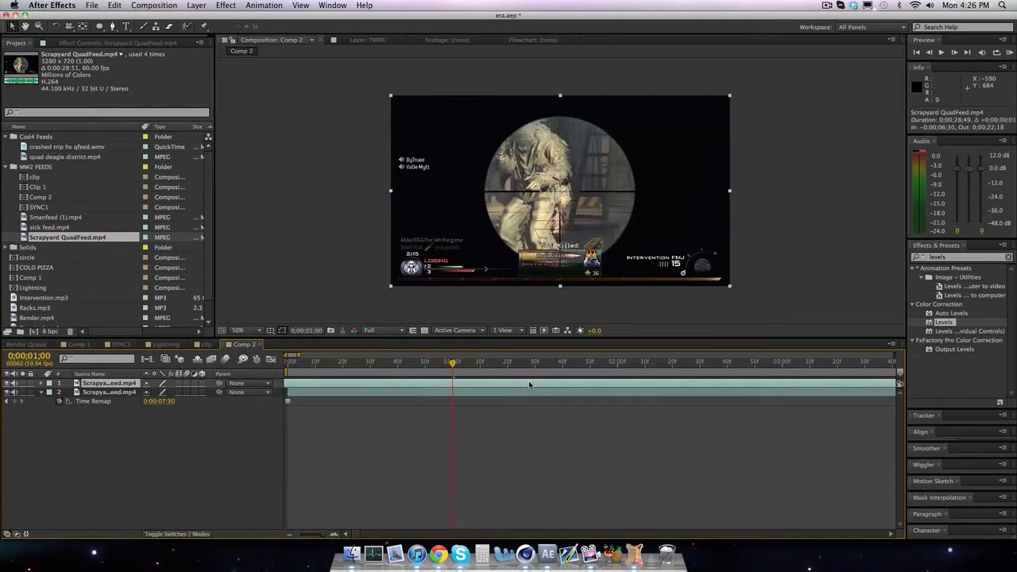
- Split the upper clip at 0;00;01;00 and delete its earlier part
key(super+shift+d)
key(Delete)
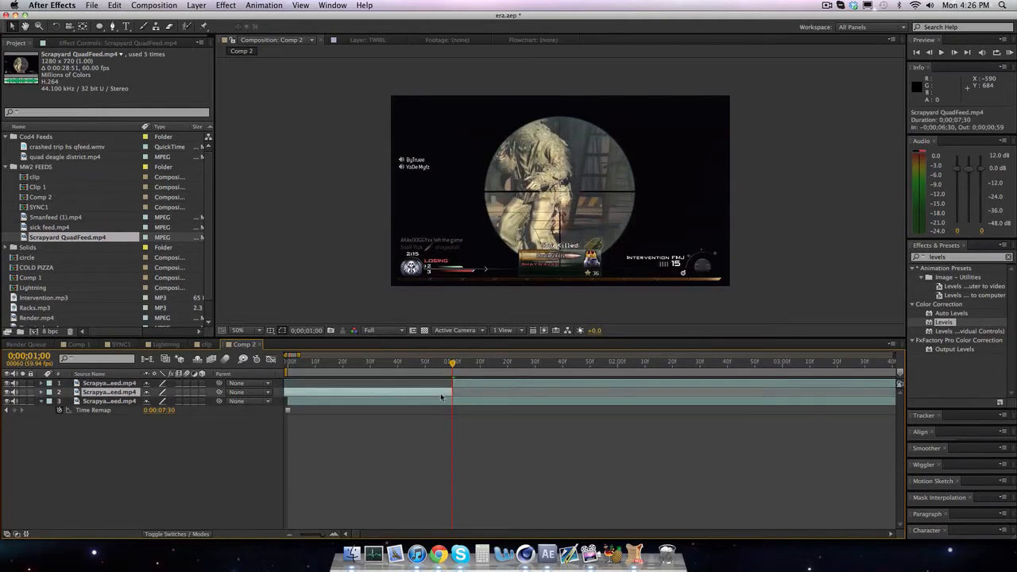
key(Page_Down)
key(Page_Up)
- Return to 0;00;00;00, clear the effects search, and activate the Ellipse tool with the frozen layer selected
drag(401, 363, 208, 337)
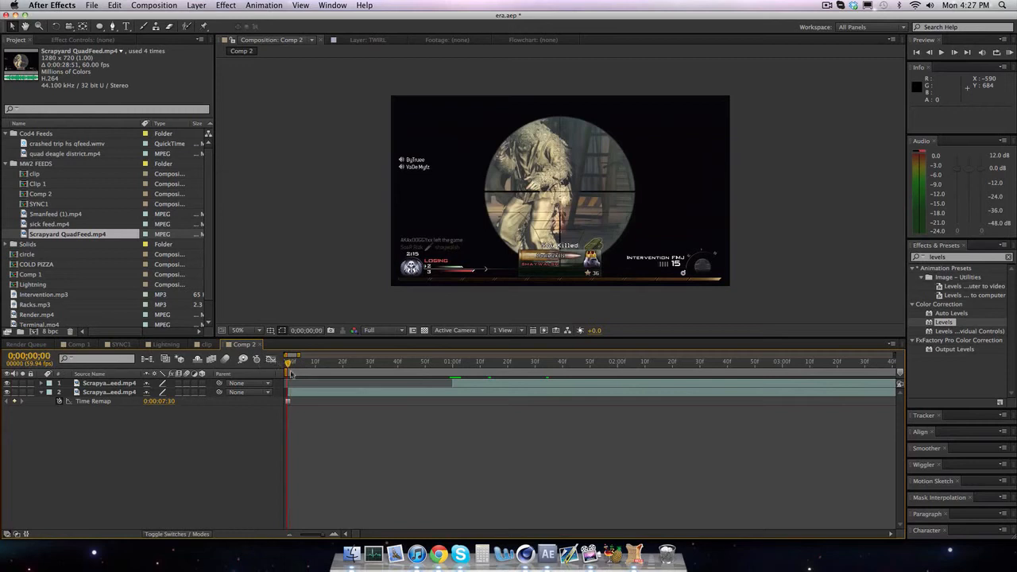
click(325, 391)
click(1008, 257)
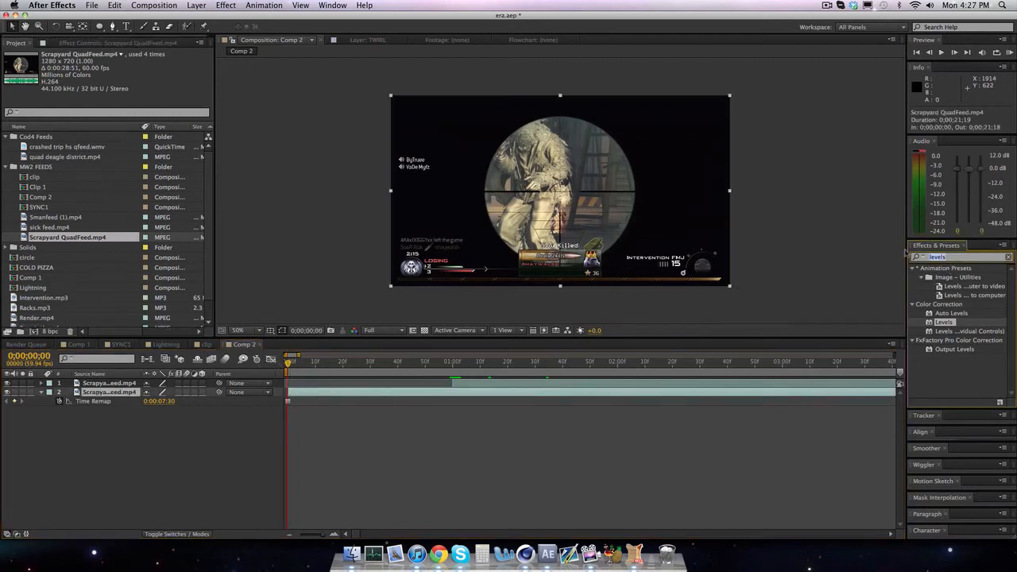
click(917, 256)
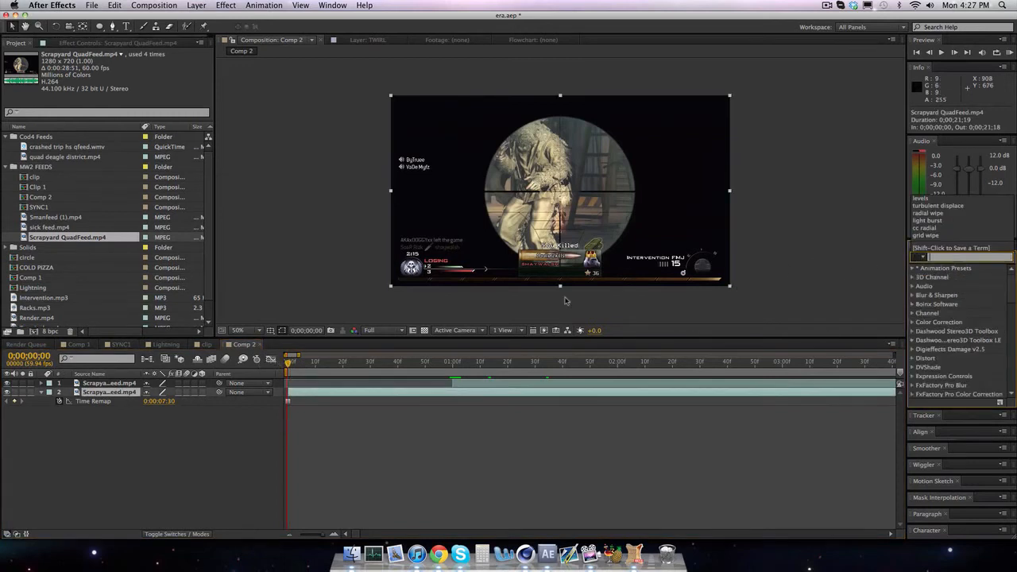
click(109, 392)
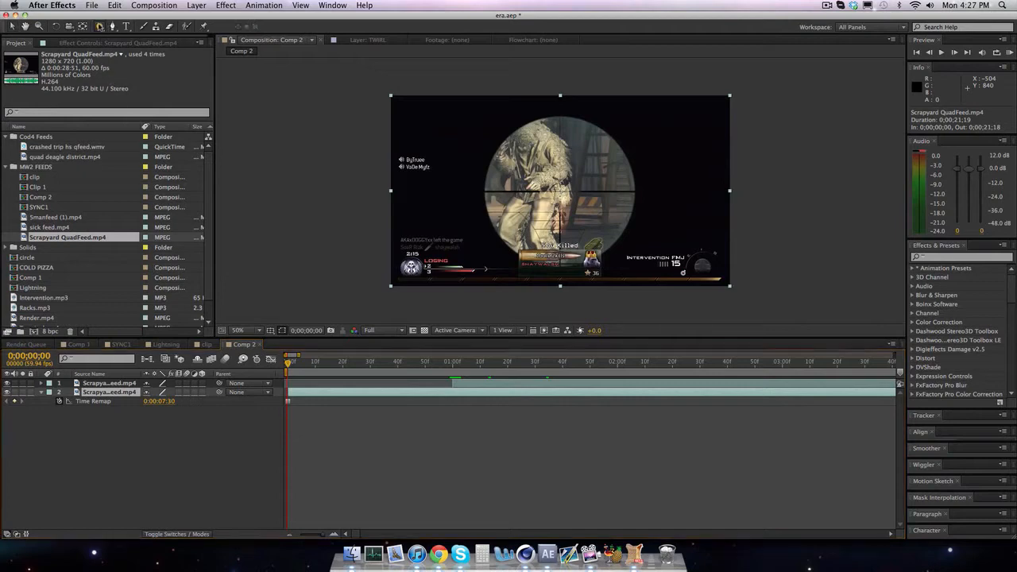
click(99, 26)
click(145, 49)
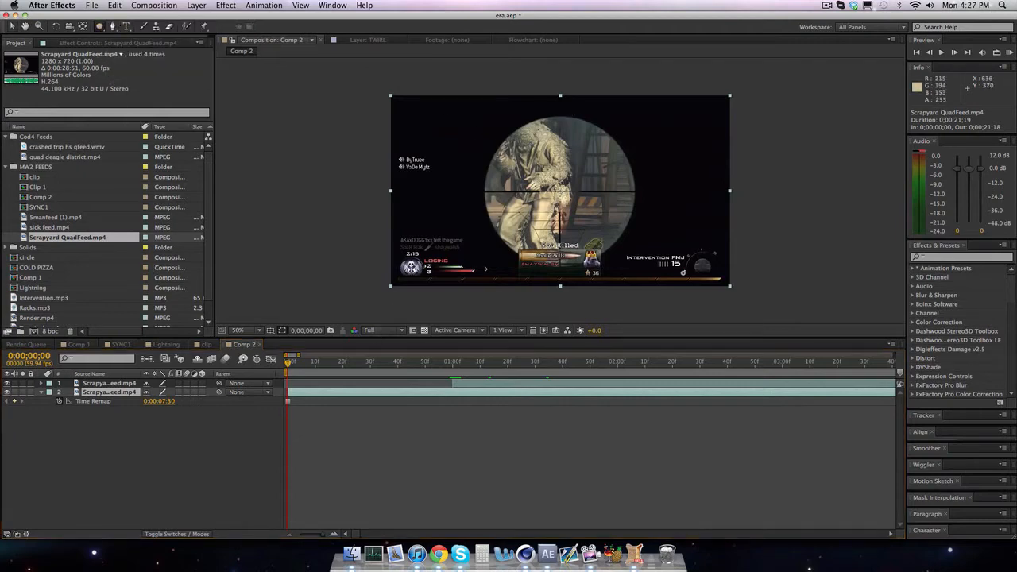
- Try a circular mask about 574 px high on the frozen layer from the scope's top edge, and delete it
key(slash)
scroll(567, 116, down, 1)
click(560, 116)
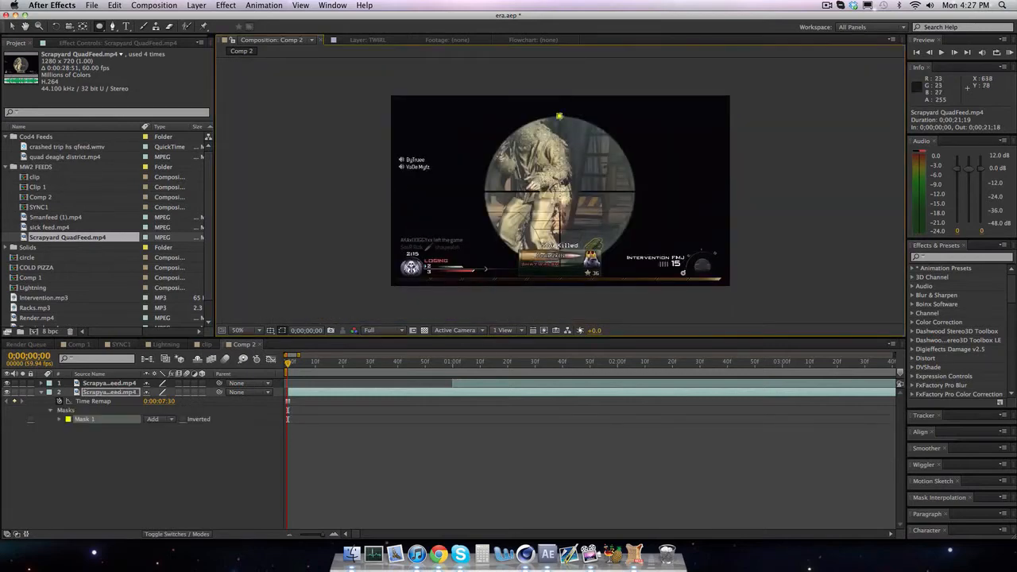
drag(560, 116, 711, 268)
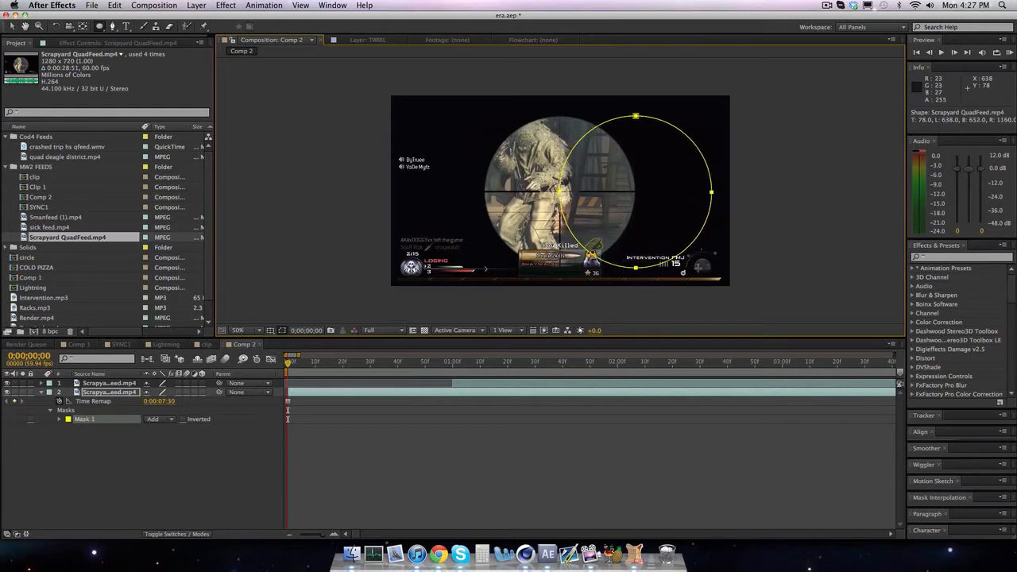
drag(698, 268, 698, 268)
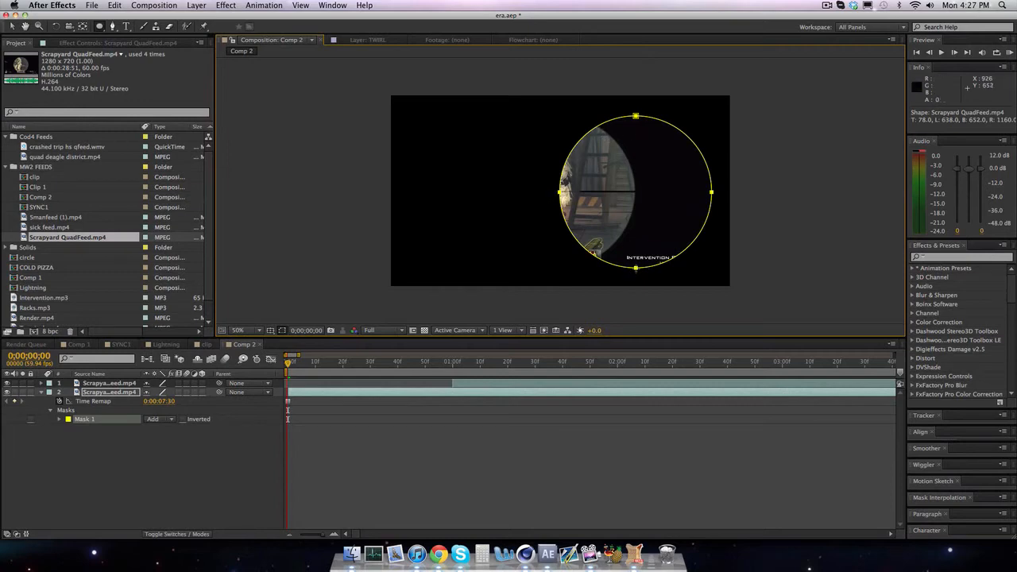
click(94, 418)
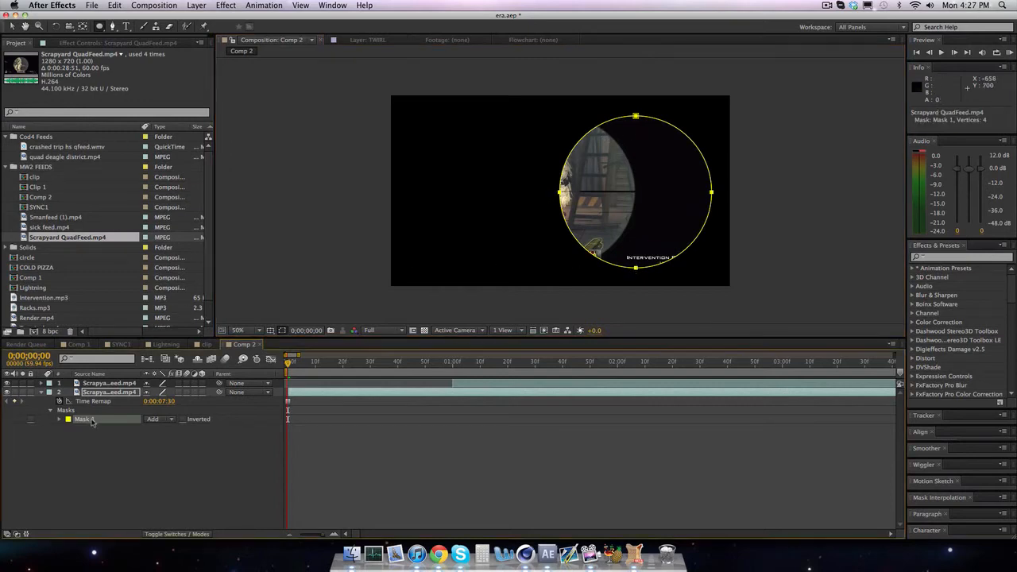
key(Delete)
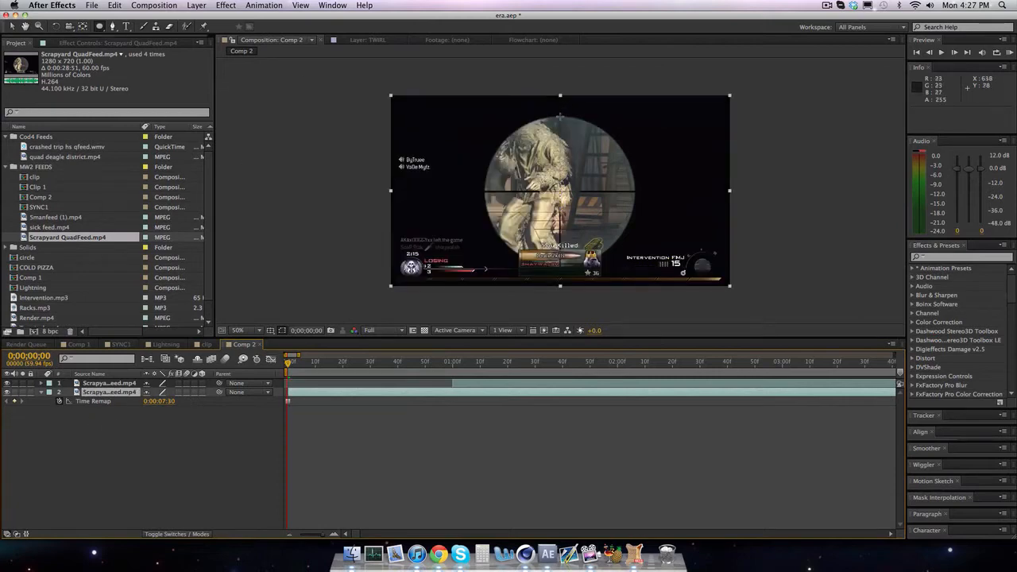
- Draw a circular mask about 570 px high on the frozen layer, starting from the scope's top edge
click(560, 116)
drag(560, 116, 710, 268)
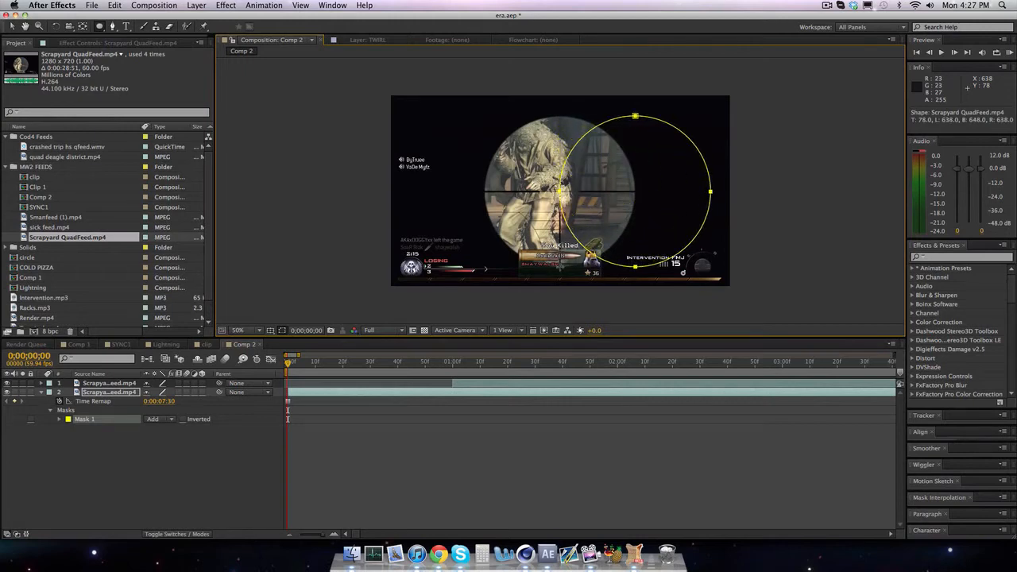
drag(559, 268, 560, 268)
- Move the circular mask on the frozen layer so it is centred over the scope, and deselect it
click(12, 25)
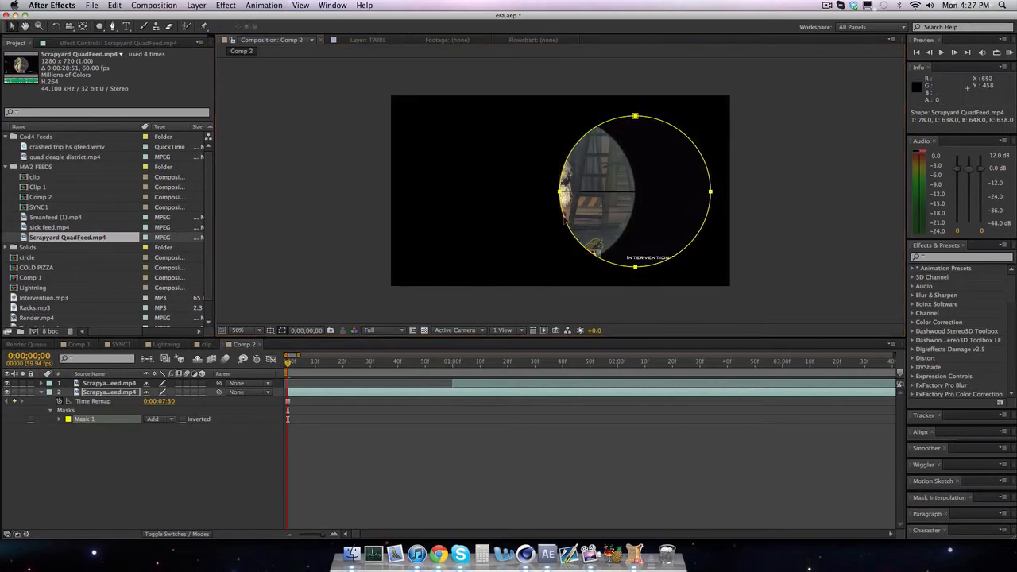
click(86, 419)
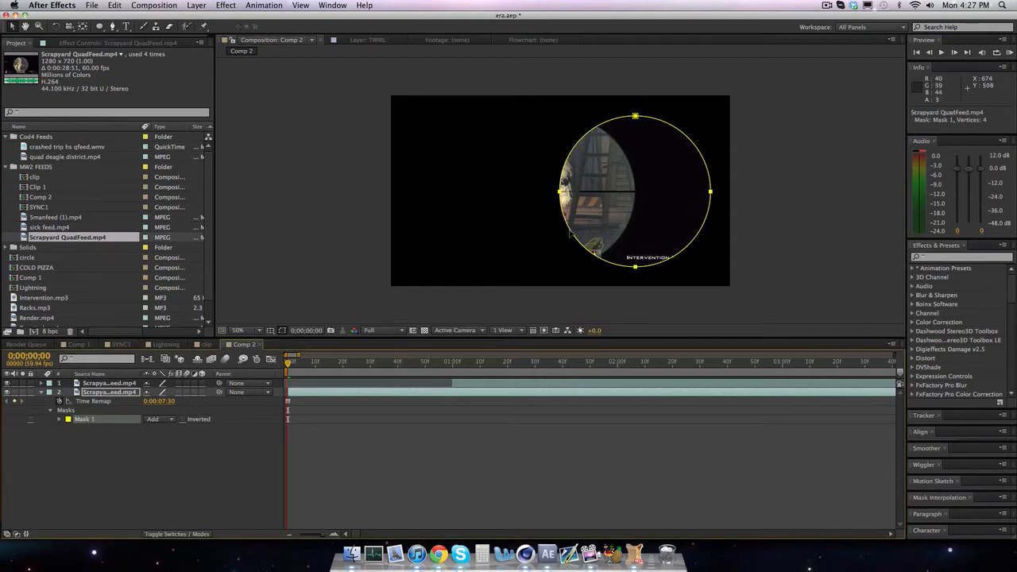
drag(569, 235, 491, 229)
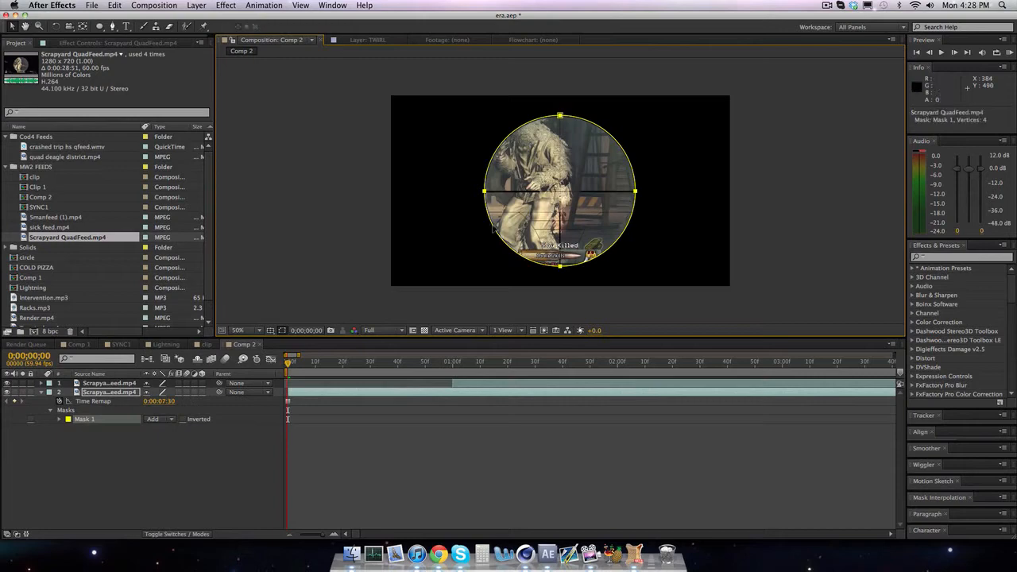
click(294, 182)
click(292, 182)
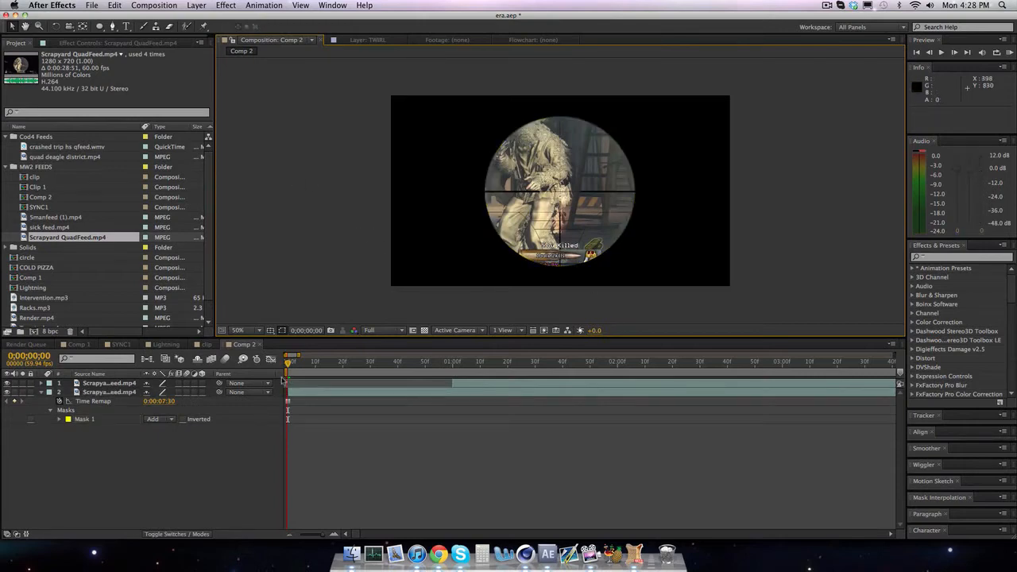
- Set Mask 1's Mask Expansion on the frozen layer to -1 pixels
click(118, 393)
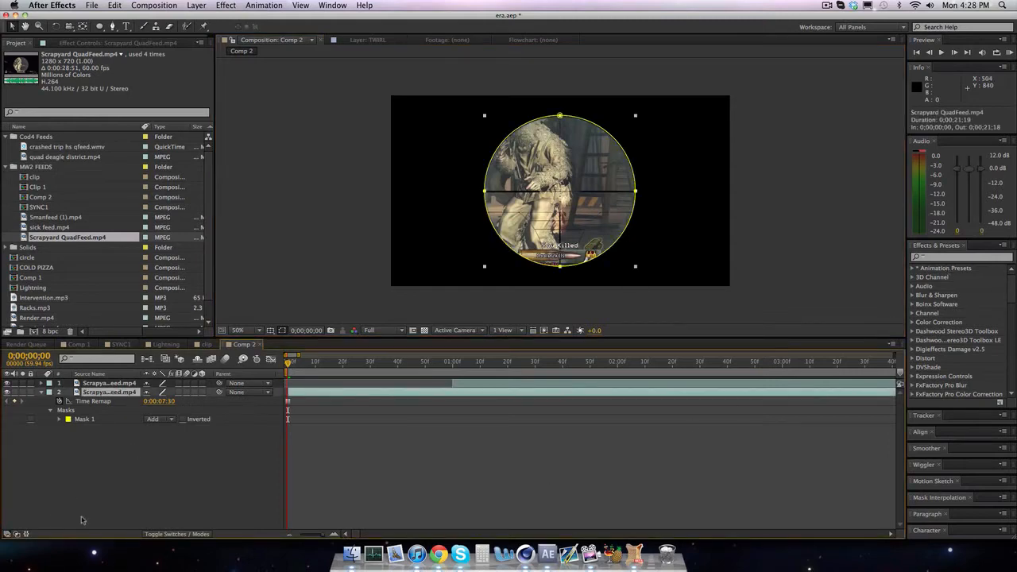
click(60, 420)
click(150, 455)
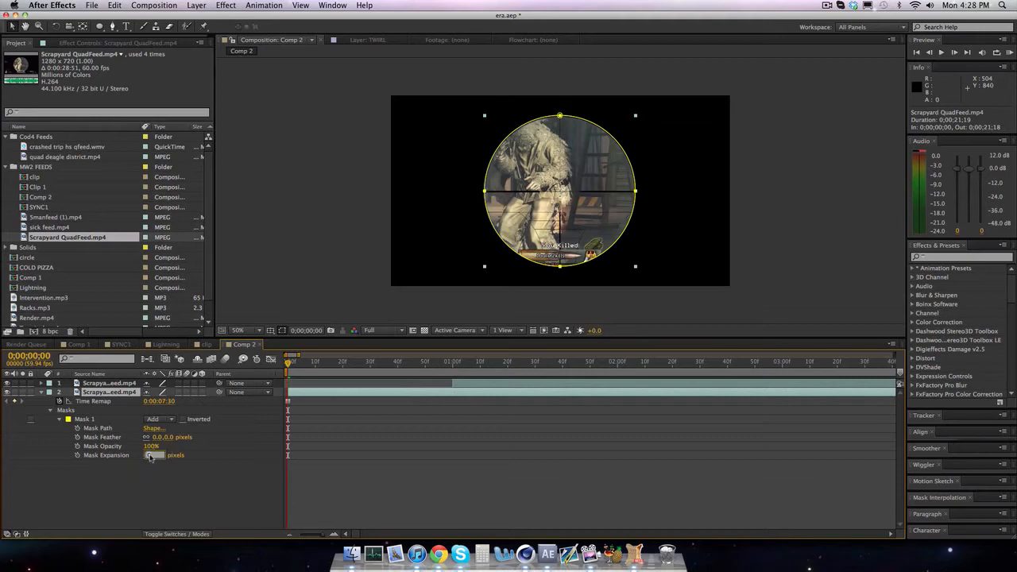
text(-1)
key(Return)
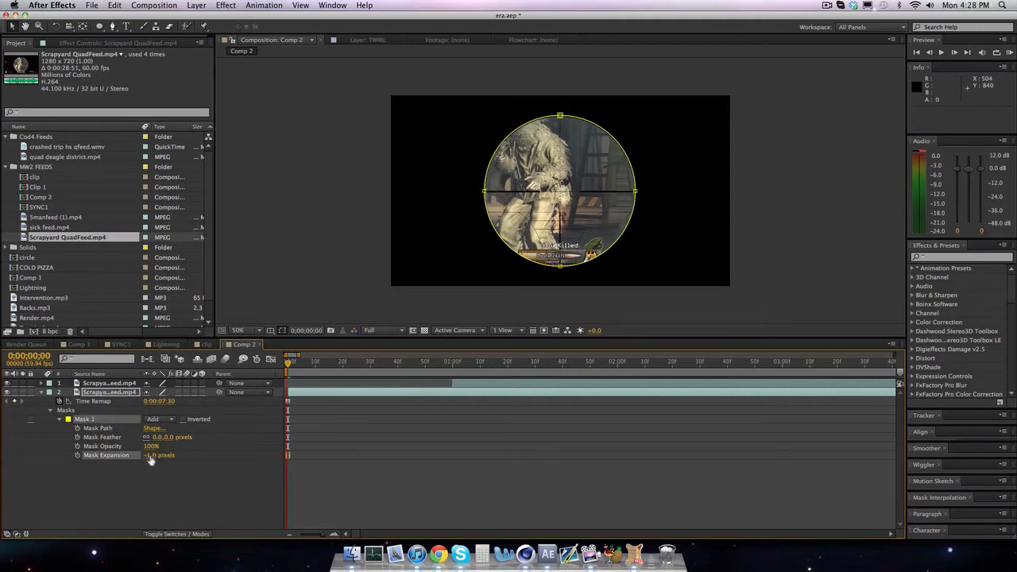
click(253, 271)
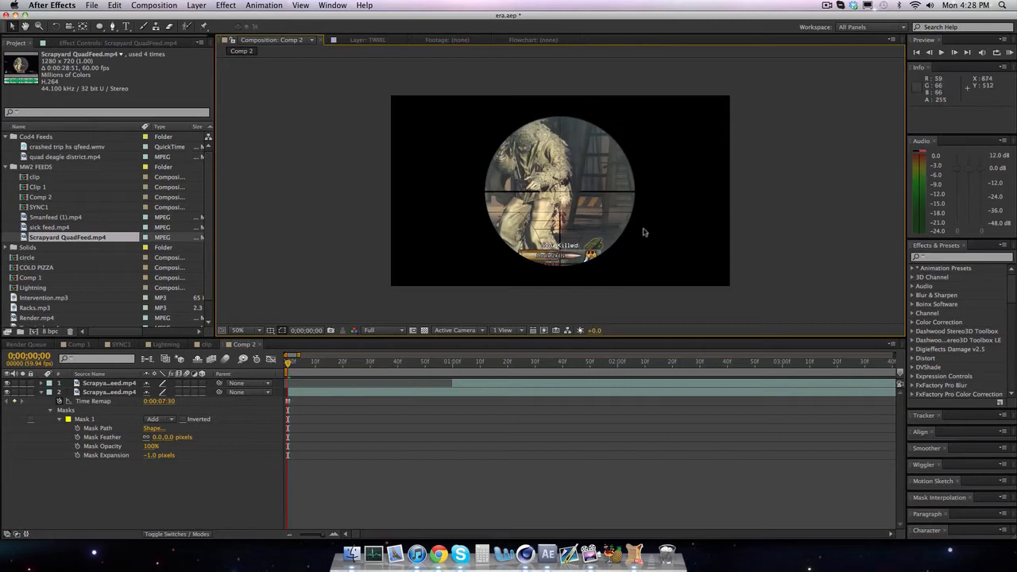
- Nudge Mask 1 slightly left against a temporary quad deagle district.mp4 layer beneath the frozen layer, and delete that background layer
click(961, 259)
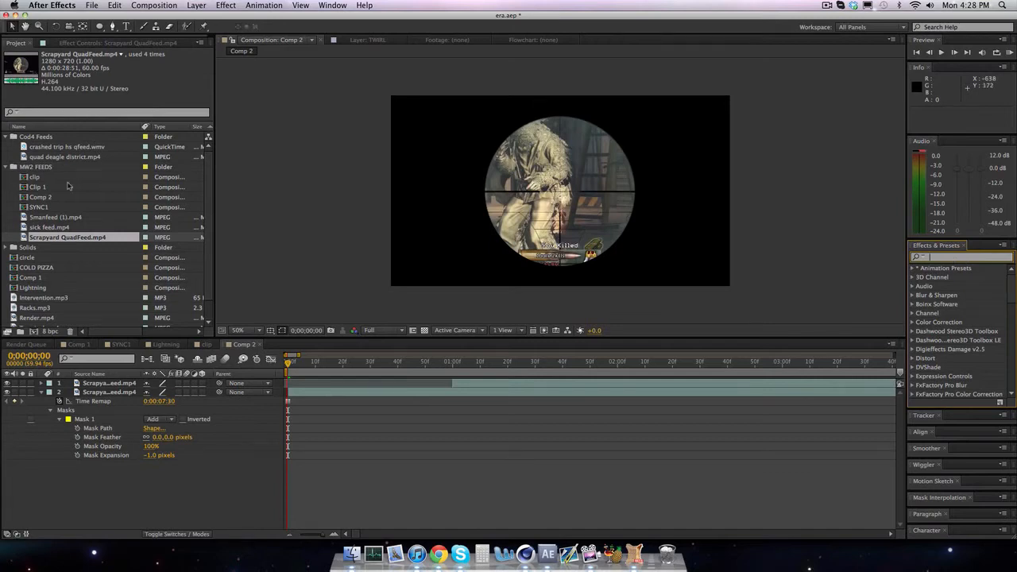
drag(38, 158, 148, 419)
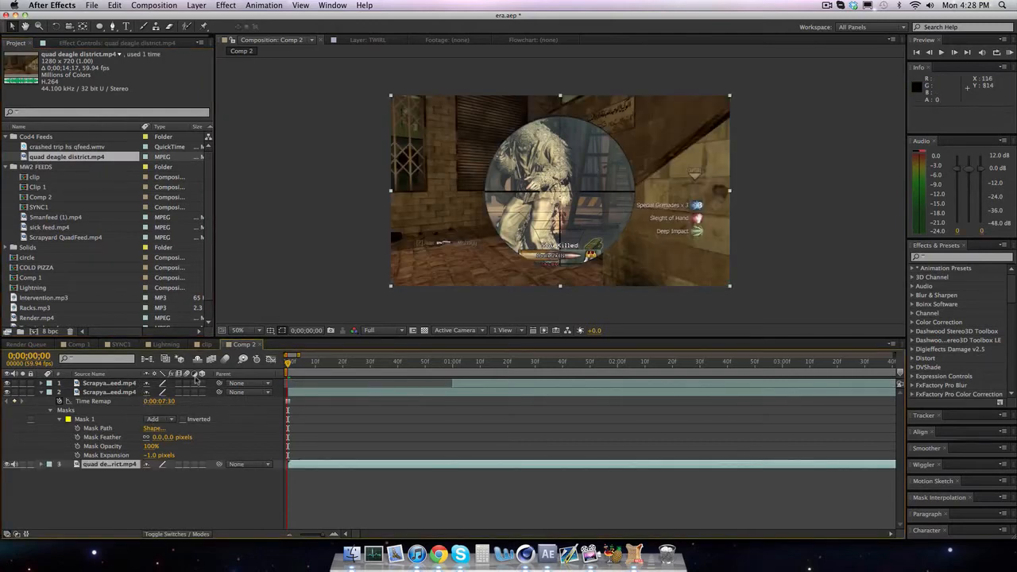
click(92, 418)
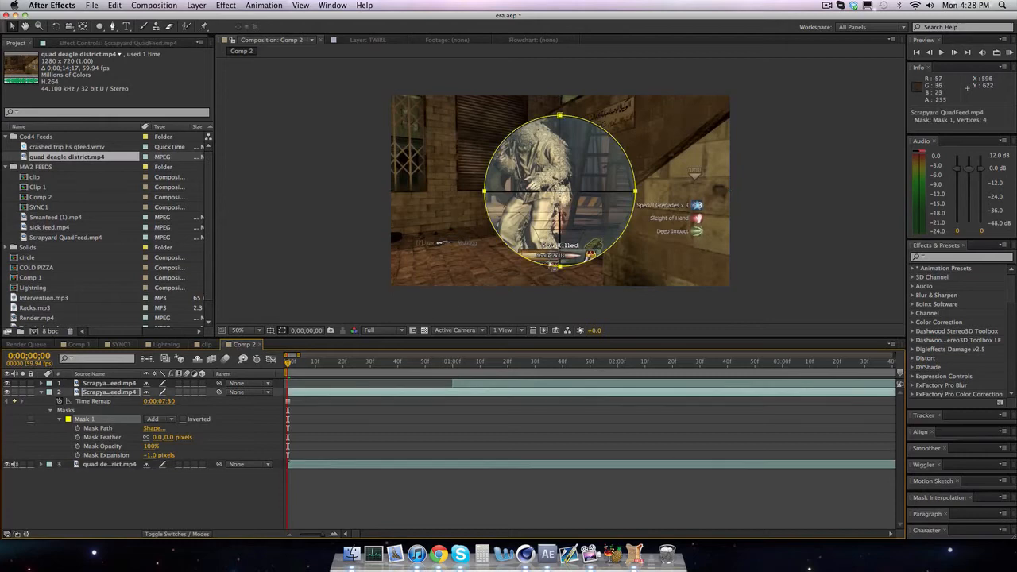
drag(546, 267, 546, 268)
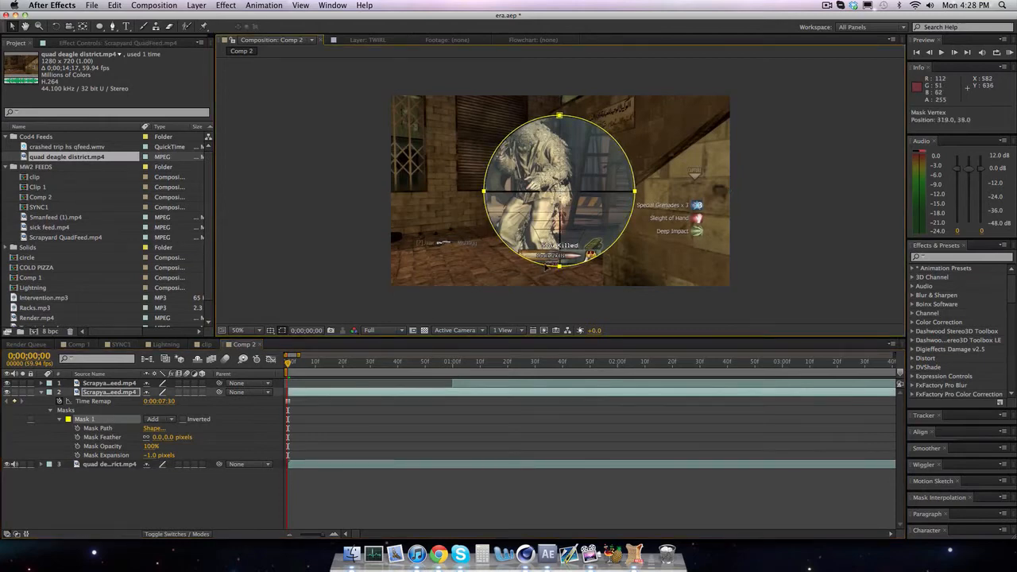
click(252, 204)
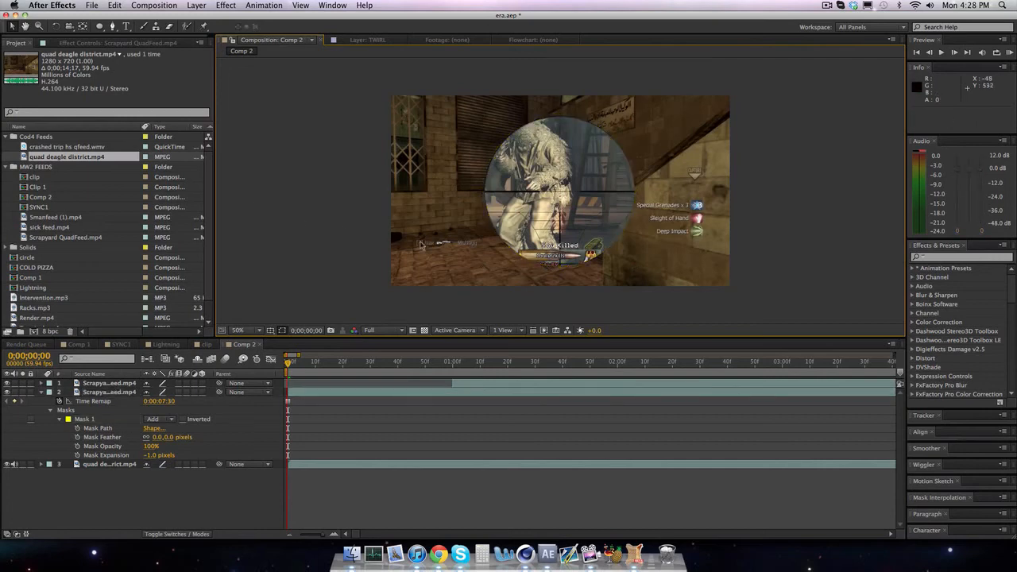
click(110, 464)
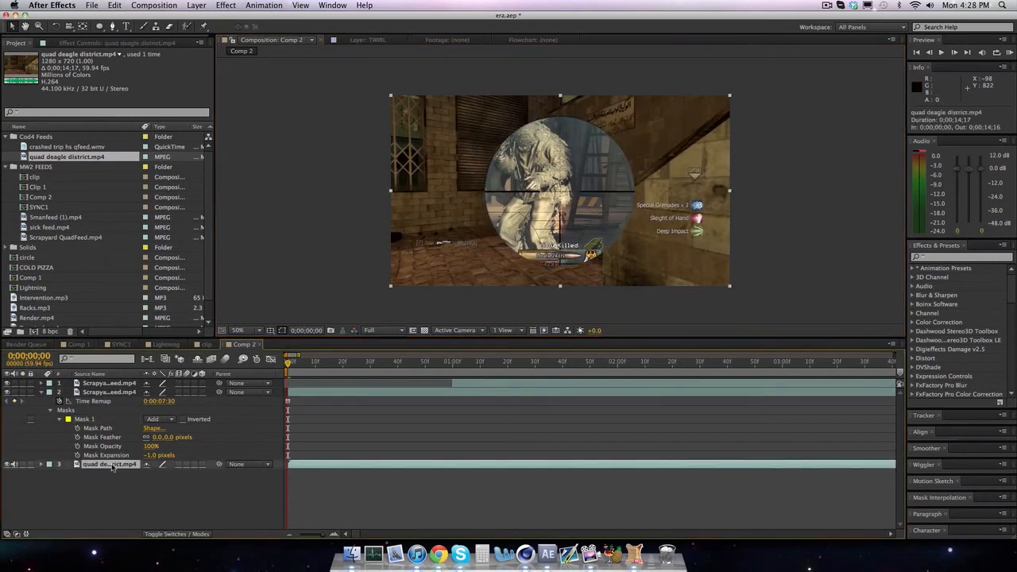
key(Delete)
- Search the effects for "radial wipe" and apply the Transition version of Radial Wipe to the frozen scope layer
click(106, 394)
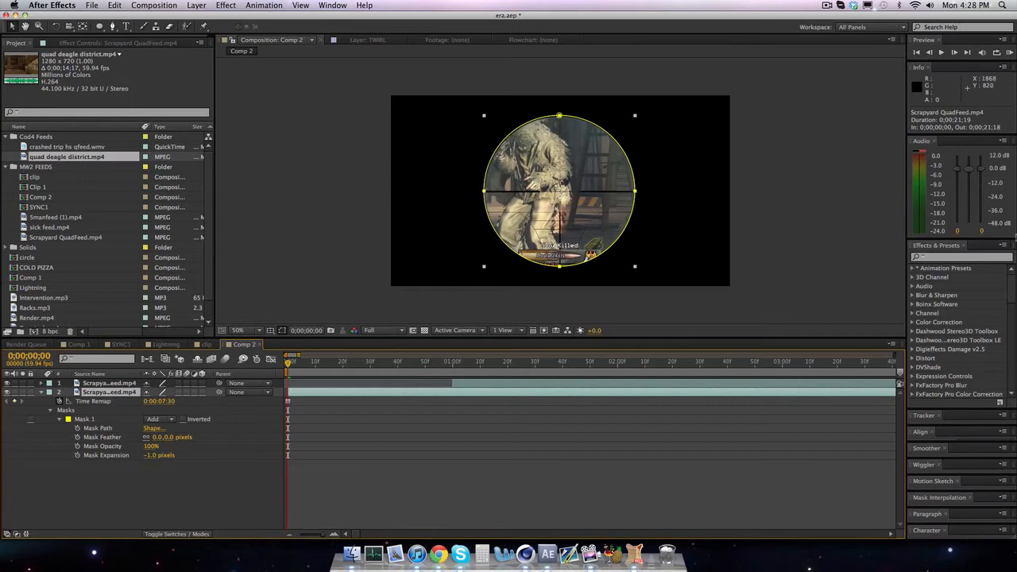
click(952, 258)
text(ial wipe)
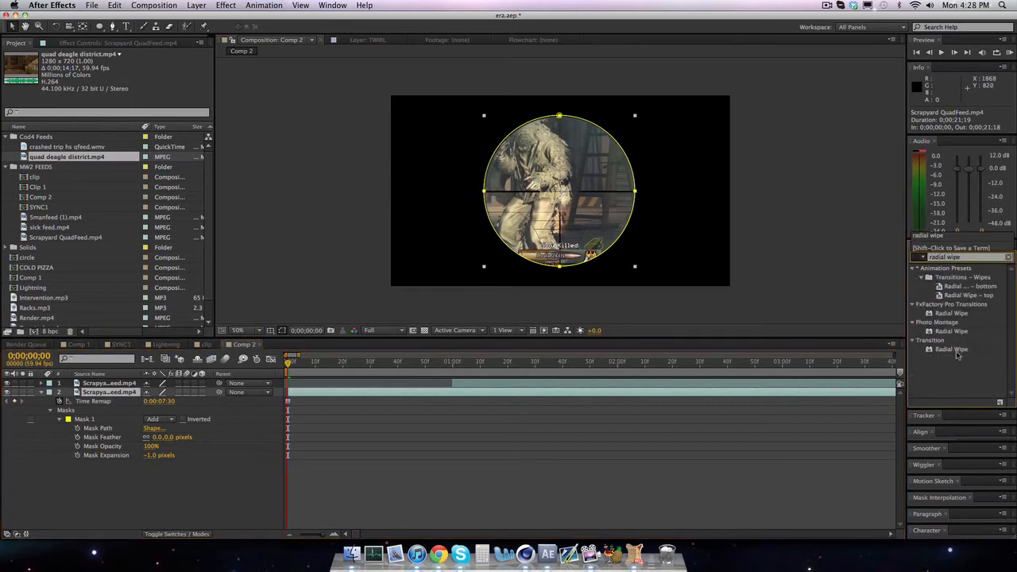
drag(951, 349, 512, 398)
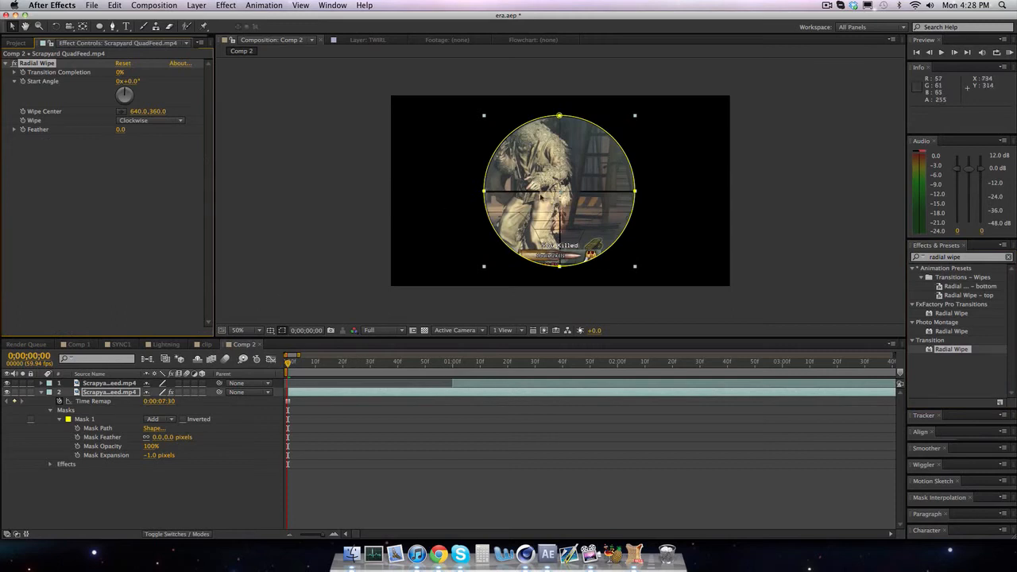
- Keyframe Radial Wipe's Transition Completion at 100% on 0;00;00;00 and 0% on 0;00;00;59, and preview the wipe
drag(120, 73, 334, 115)
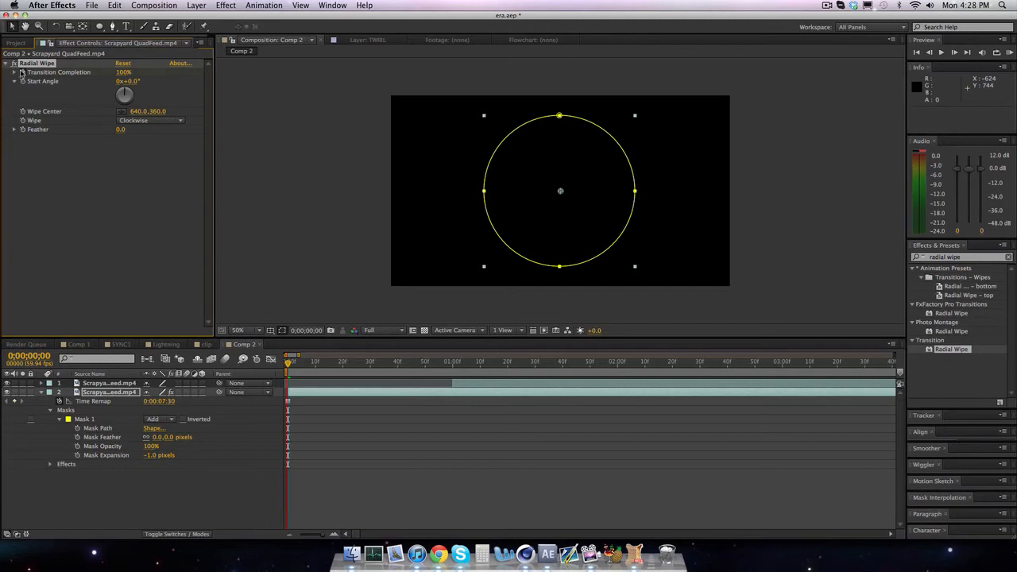
key(space)
key(Page_Up)
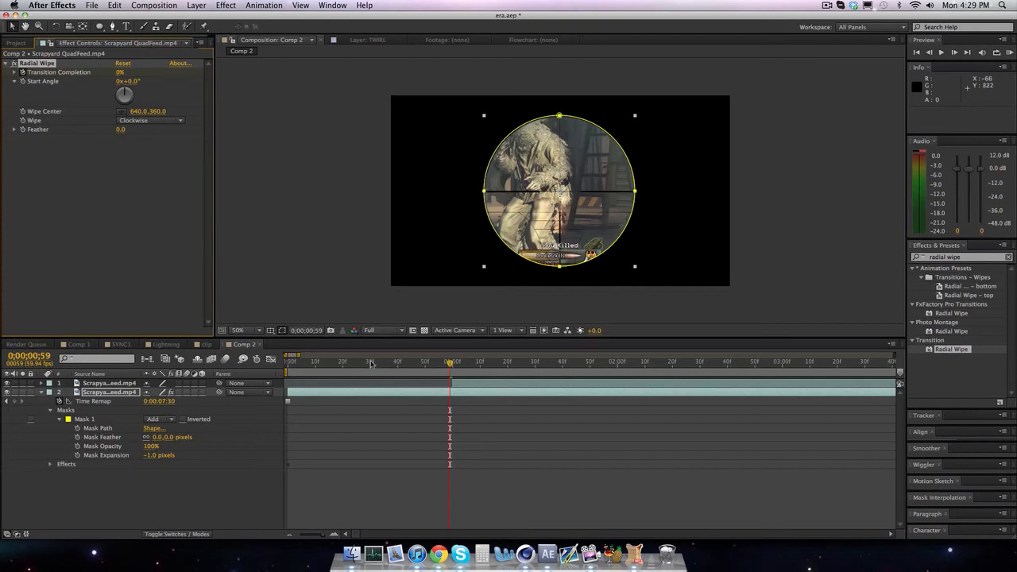
key(Home)
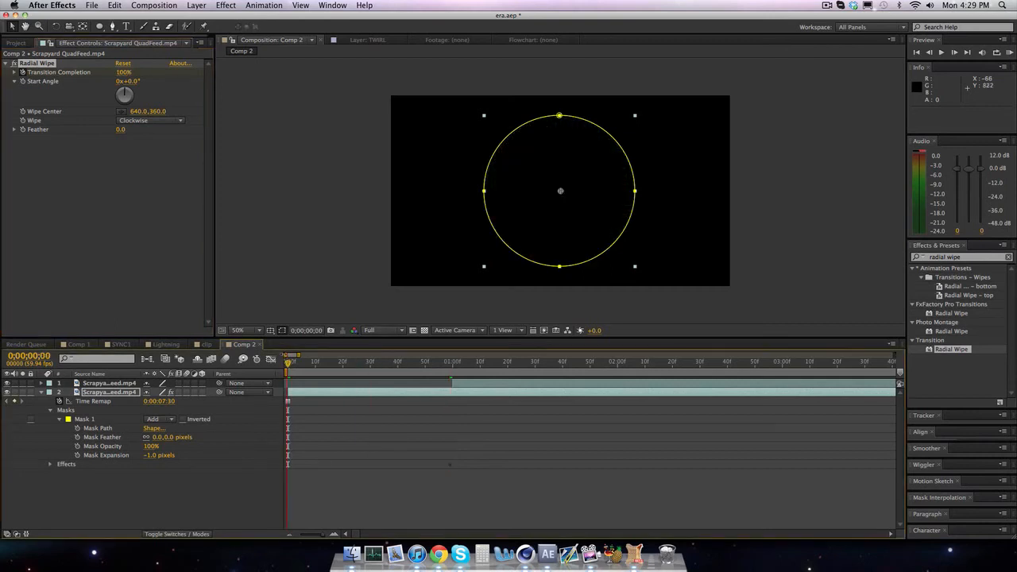
key(space)
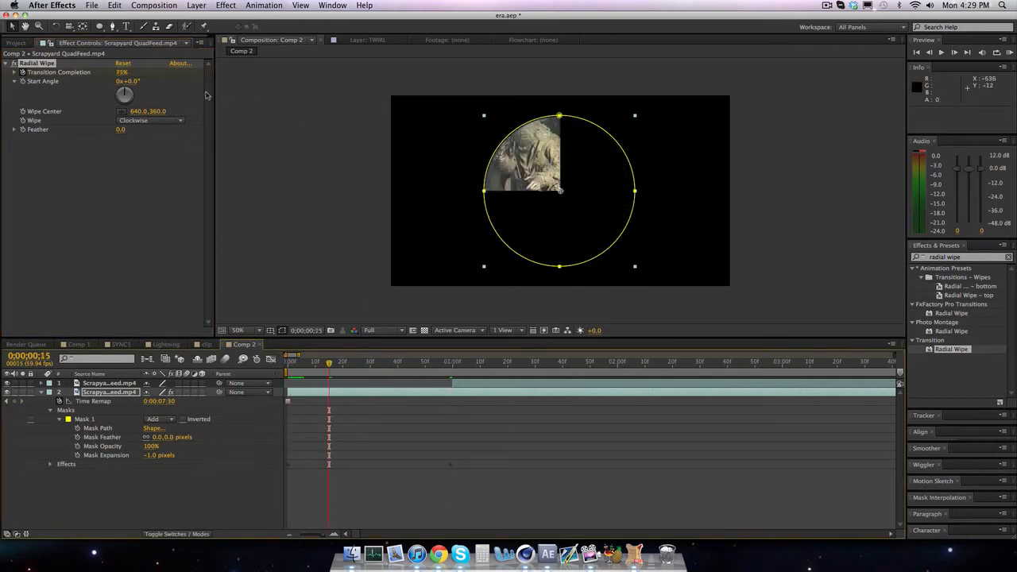
- Set Radial Wipe's Feather to 10 and scrub through the wipe to check its edge
click(121, 130)
key(Return)
click(383, 133)
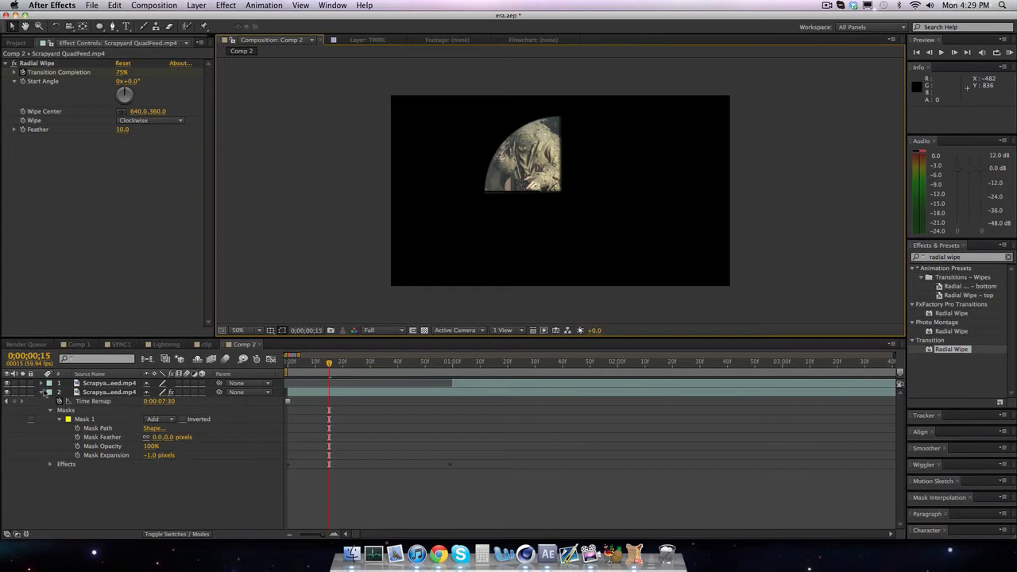
drag(329, 363, 446, 376)
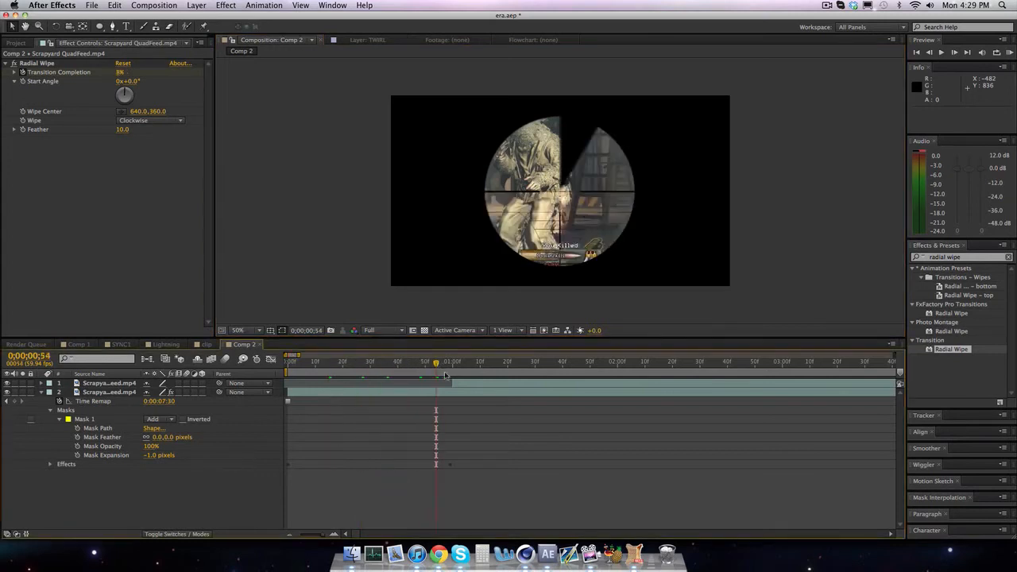
- Search the effects for Turbulent Displace and apply it to the frozen layer below Radial Wipe
click(982, 257)
text(tur)
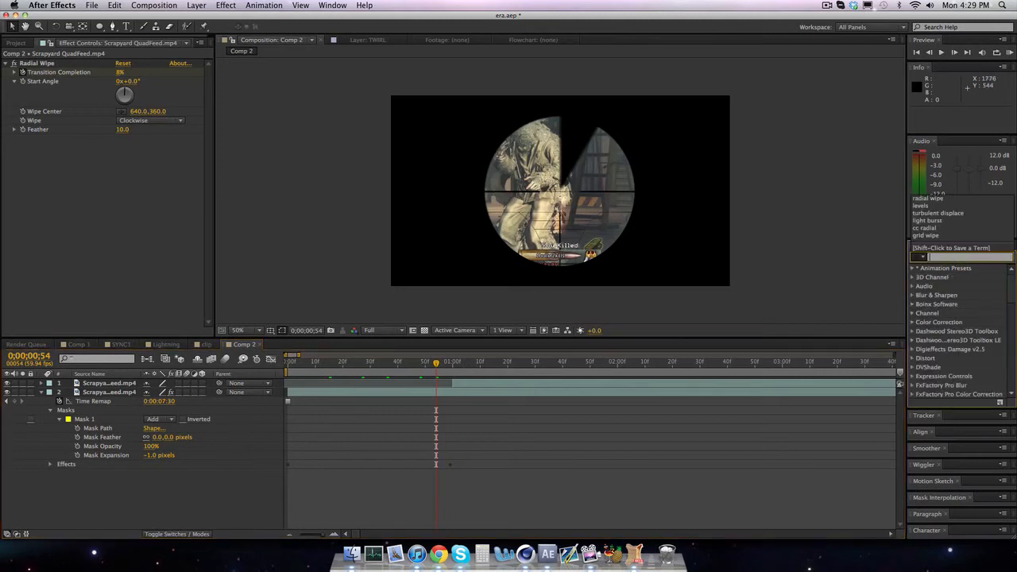
text(bulent disp)
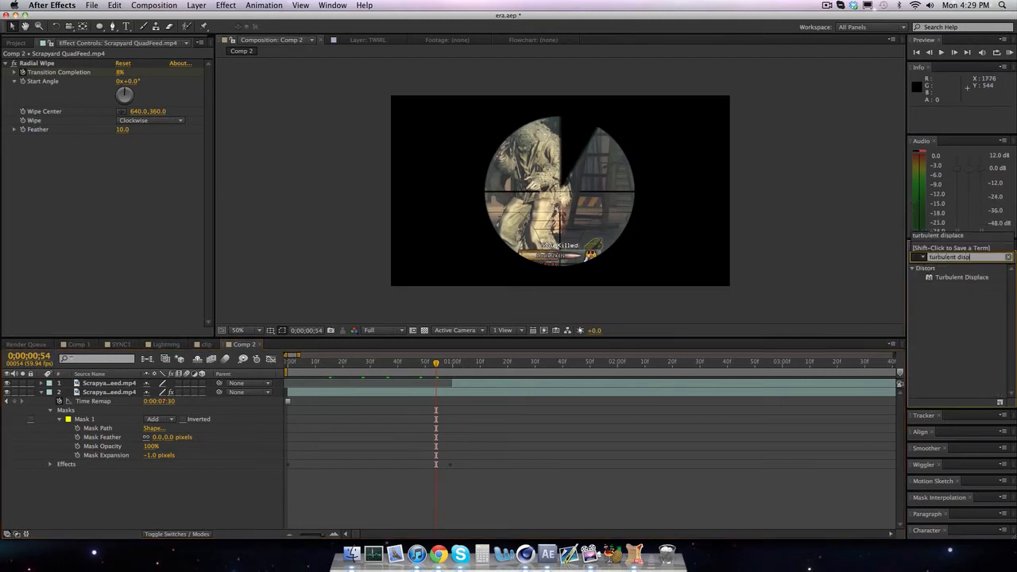
drag(960, 277, 132, 153)
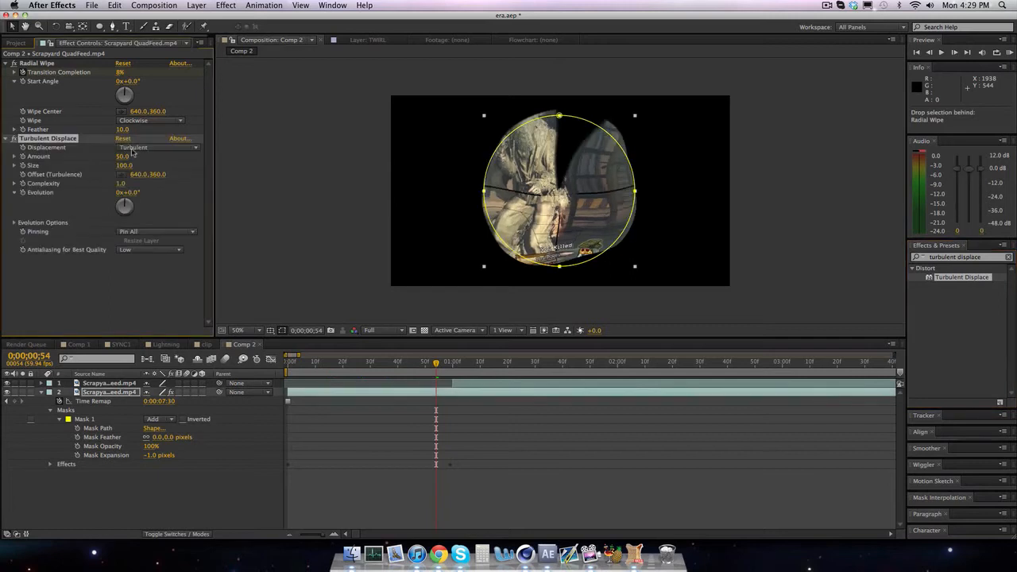
- At 0;00;00;00, set Turbulent Displace's Size to 500 and Complexity to 10, and check the distortion further along the timeline
click(291, 364)
click(124, 166)
text(30)
text(0)
key(Return)
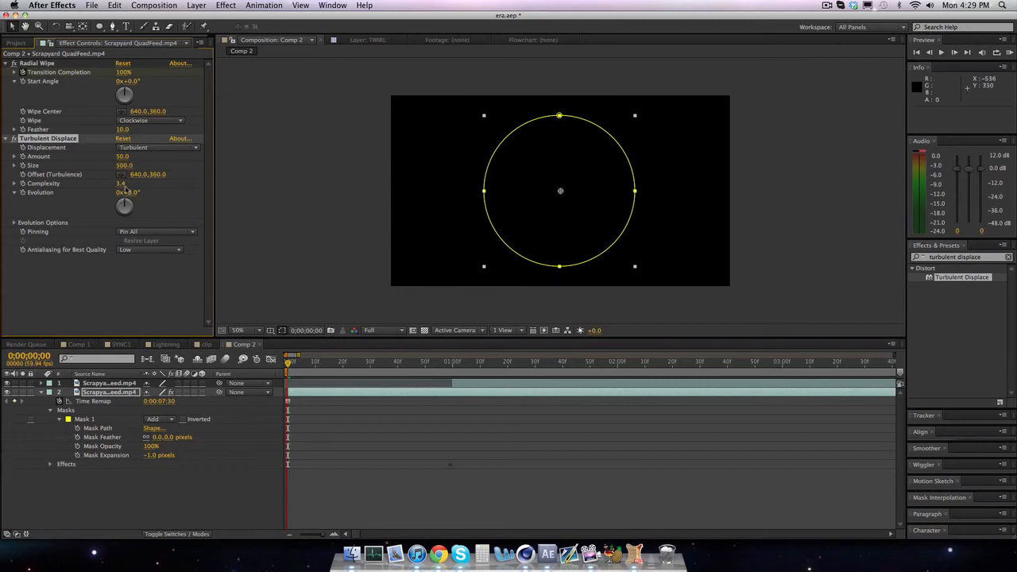
click(118, 184)
text(10)
key(Return)
click(363, 363)
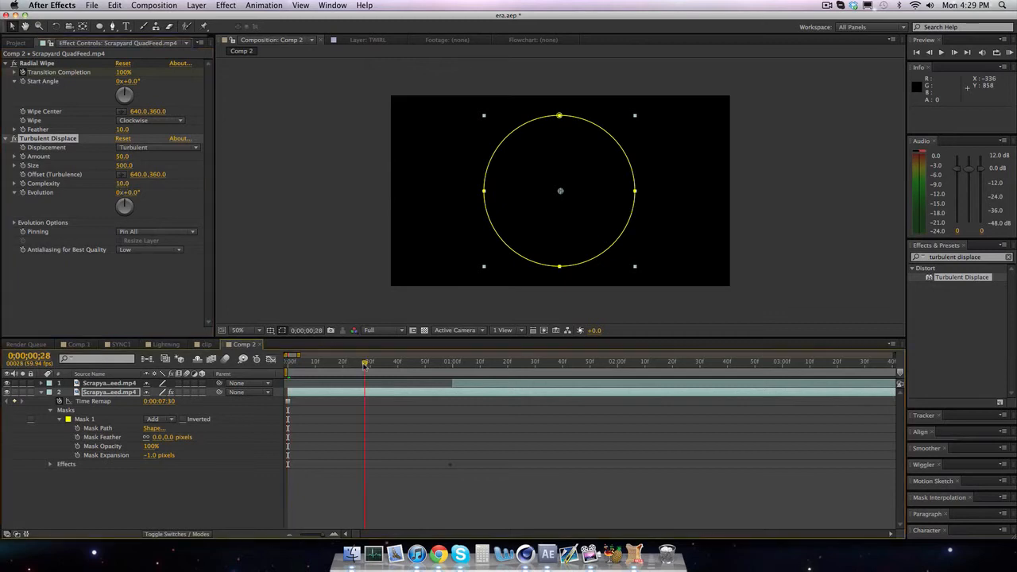
click(408, 363)
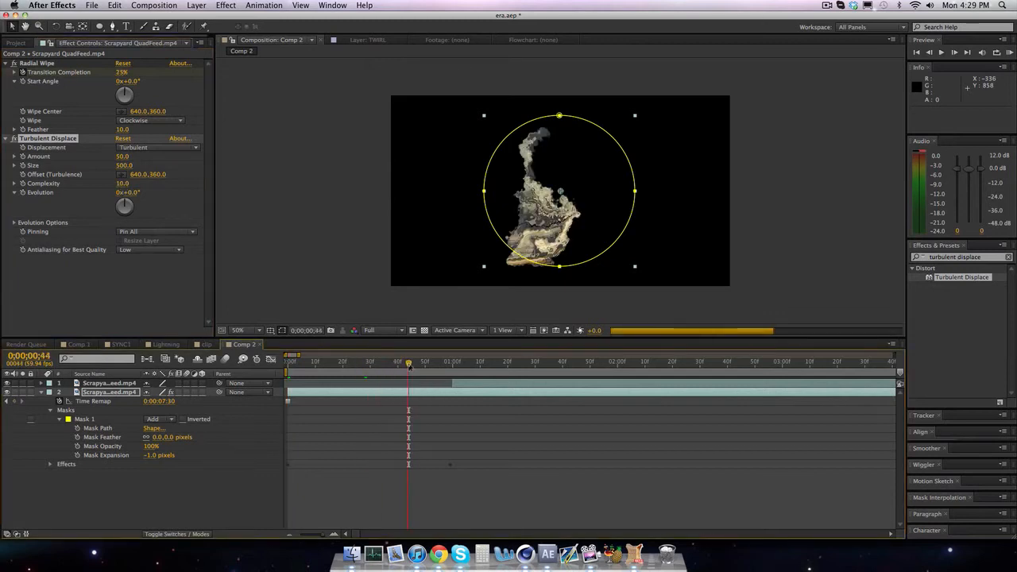
- Keyframe Turbulent Displace's Amount, Size and Complexity at 0;00;00;00, and set Amount to 0 at 0;00;00;59
drag(409, 365, 262, 352)
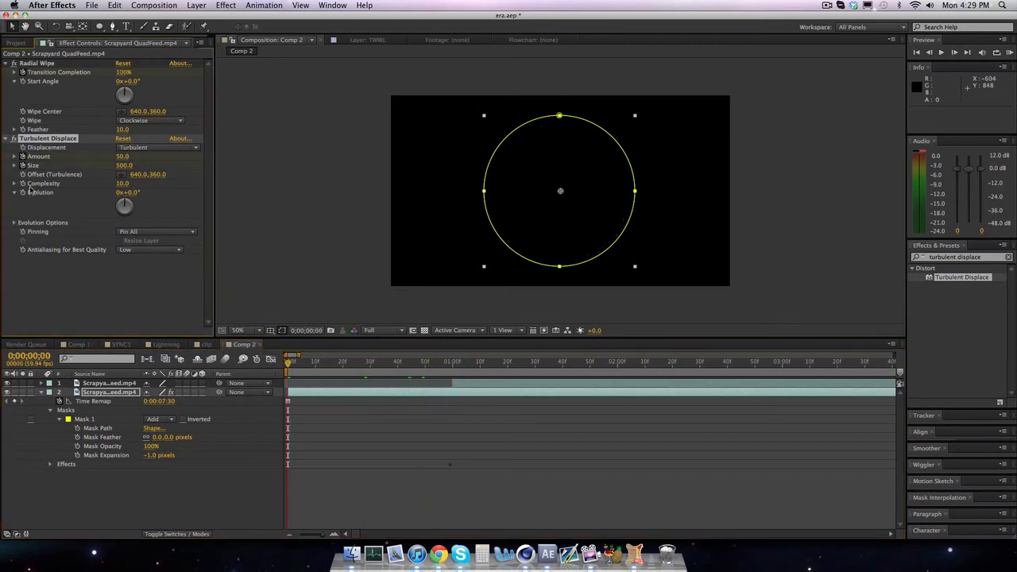
drag(477, 352, 452, 362)
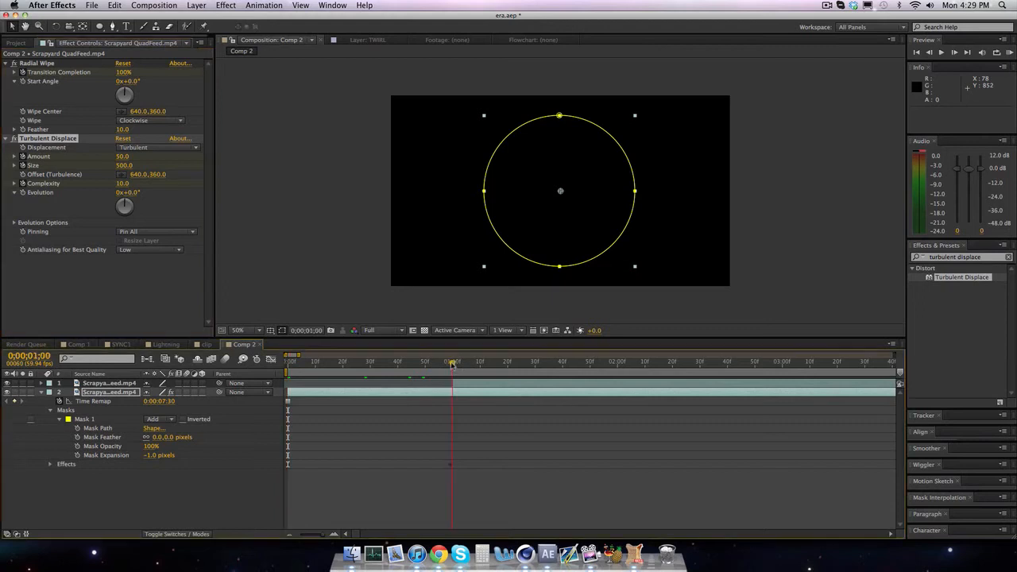
key(Page_Up)
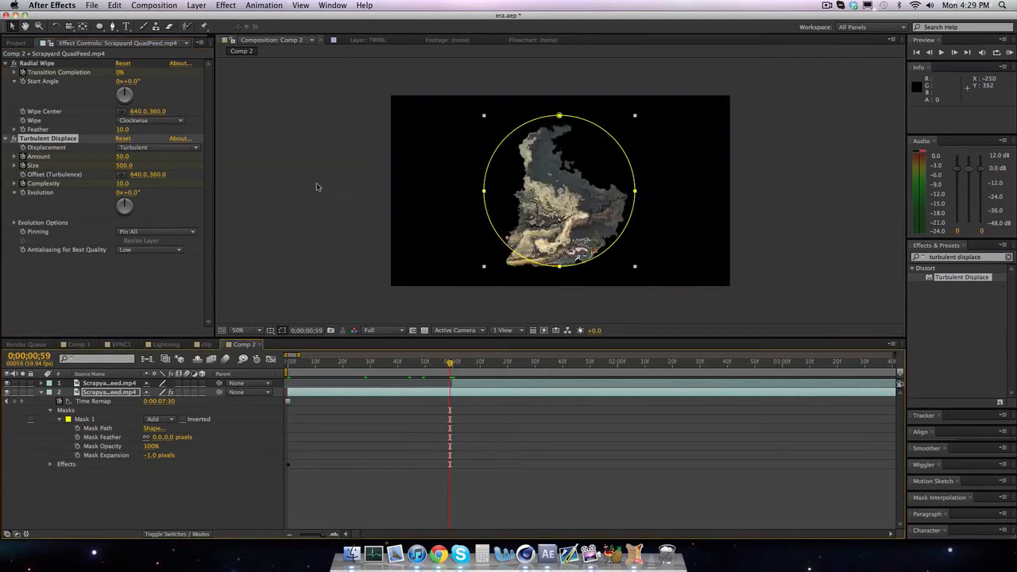
click(122, 156)
text(0)
key(Return)
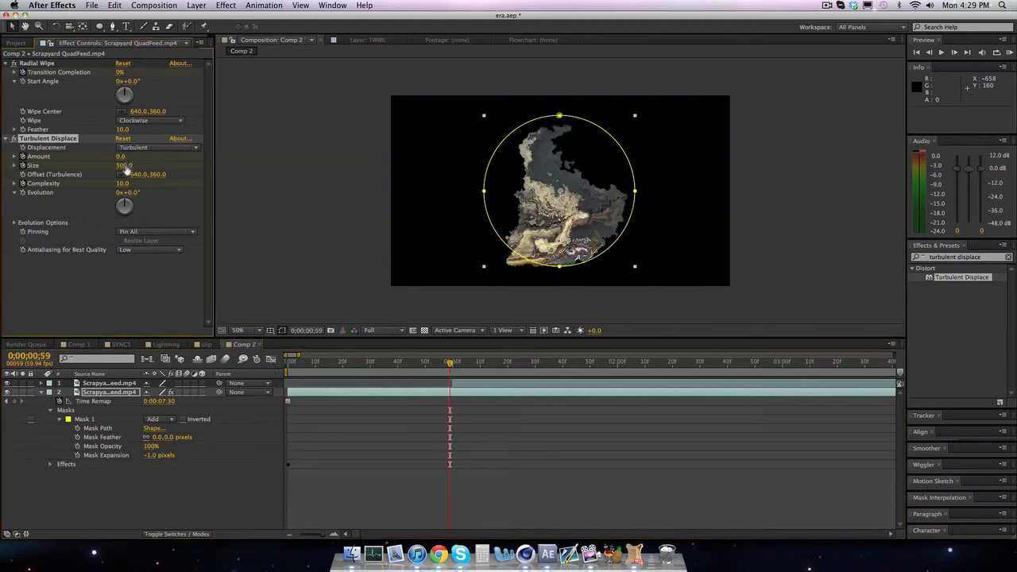
- Set Turbulent Displace's Size to 2 and Complexity to 1 at 0;00;00;59
click(125, 166)
text(2)
key(Return)
click(121, 183)
text(1)
key(Return)
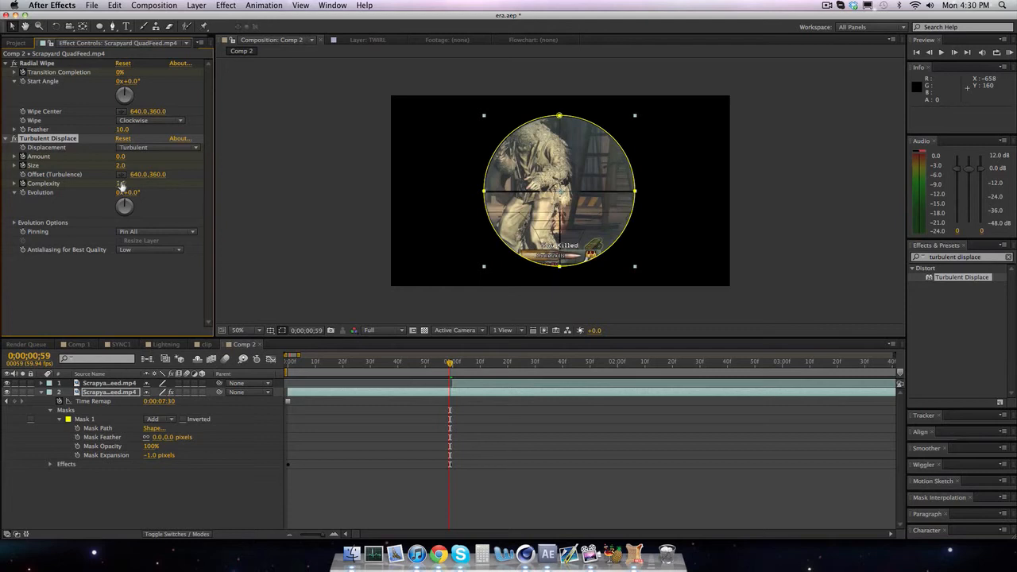
- Set the composition preview resolution to Quarter and RAM-preview the distorted scope reveal
key(KP_0)
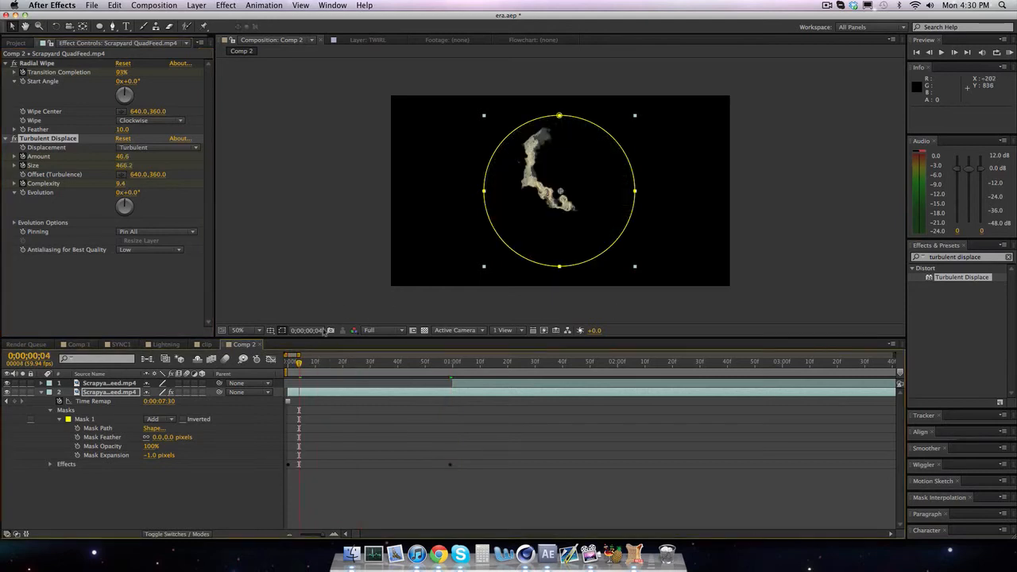
click(386, 330)
click(377, 386)
click(1008, 52)
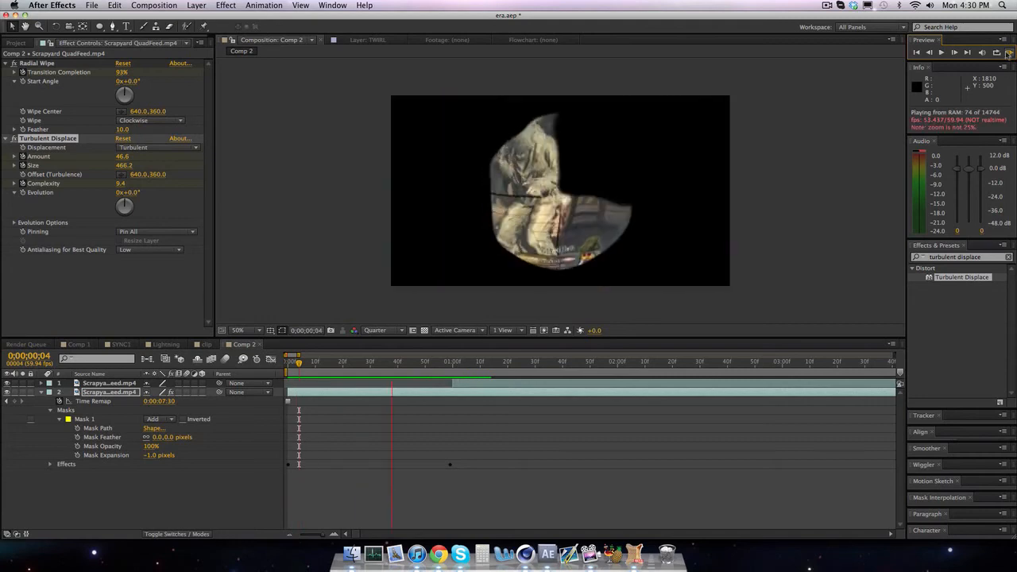
click(1007, 52)
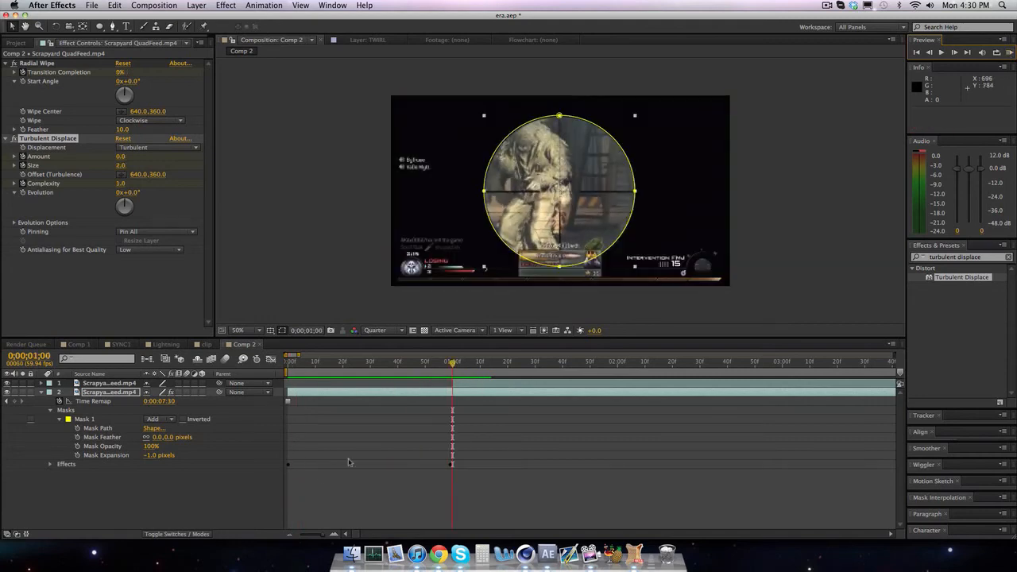
- Keyframe the frozen layer's Scale at 100% at 0;00;00;00 and at 140% at 0;00;00;59
drag(333, 367, 281, 374)
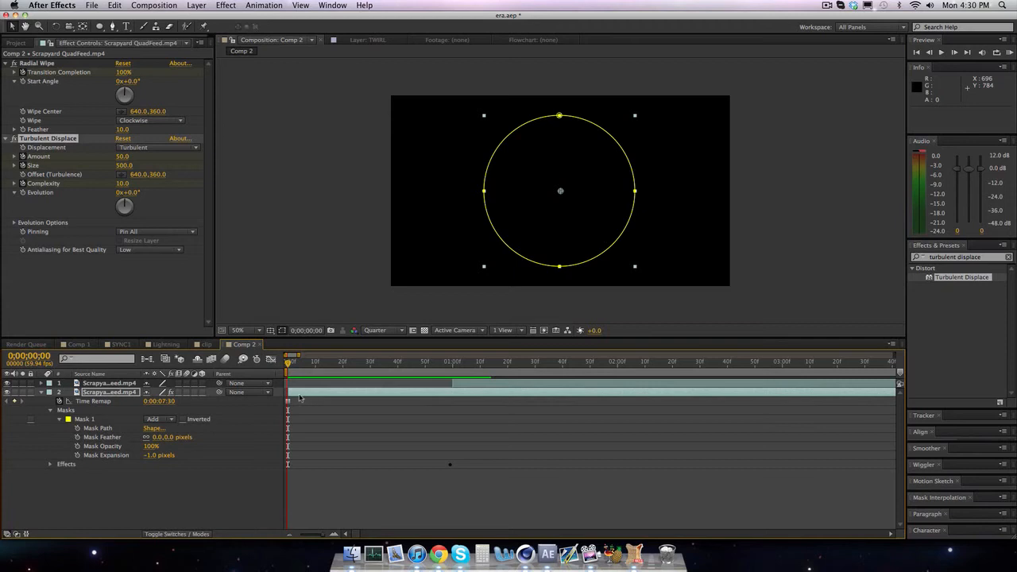
key(s)
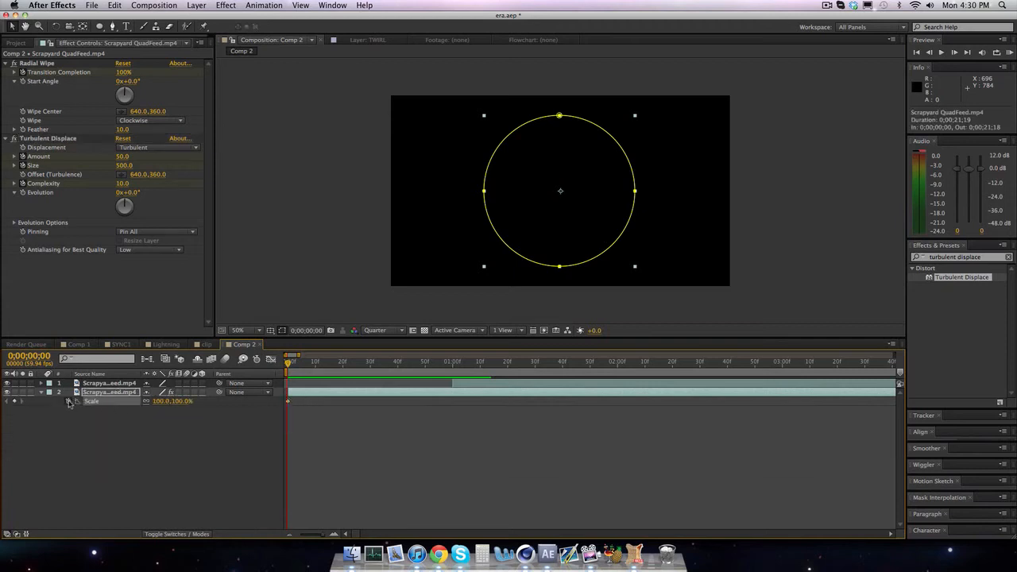
key(space)
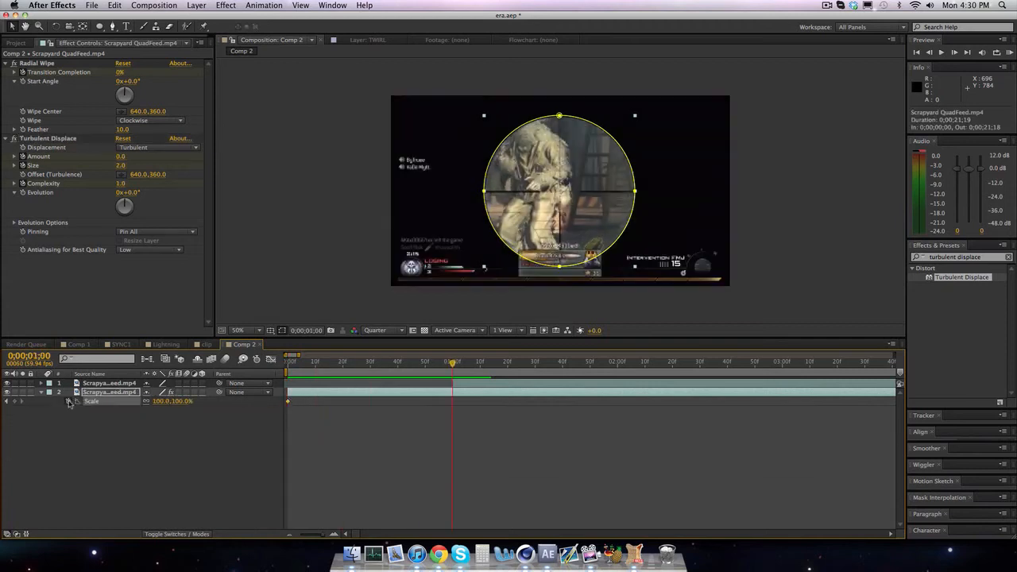
click(161, 401)
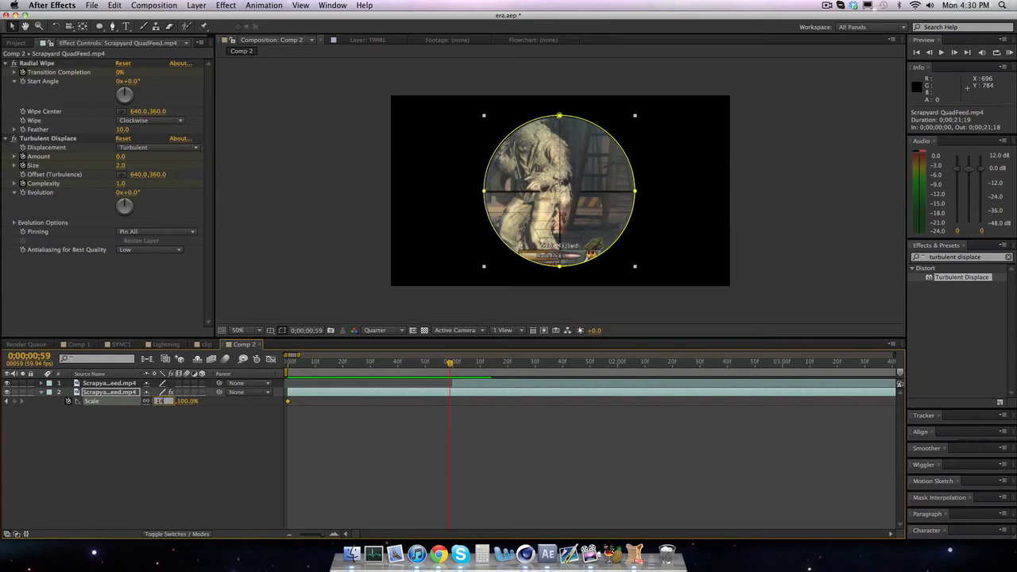
text(140)
key(Return)
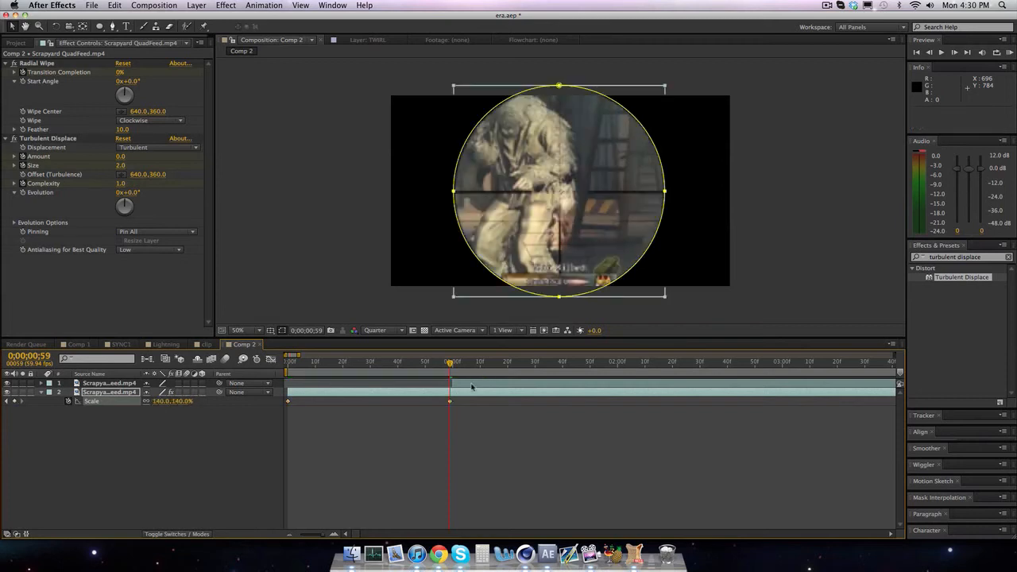
- Keyframe the Scale of the upper clip layer at 140% at its start, 0;00;01;00
key(Page_Down)
click(472, 386)
key(s)
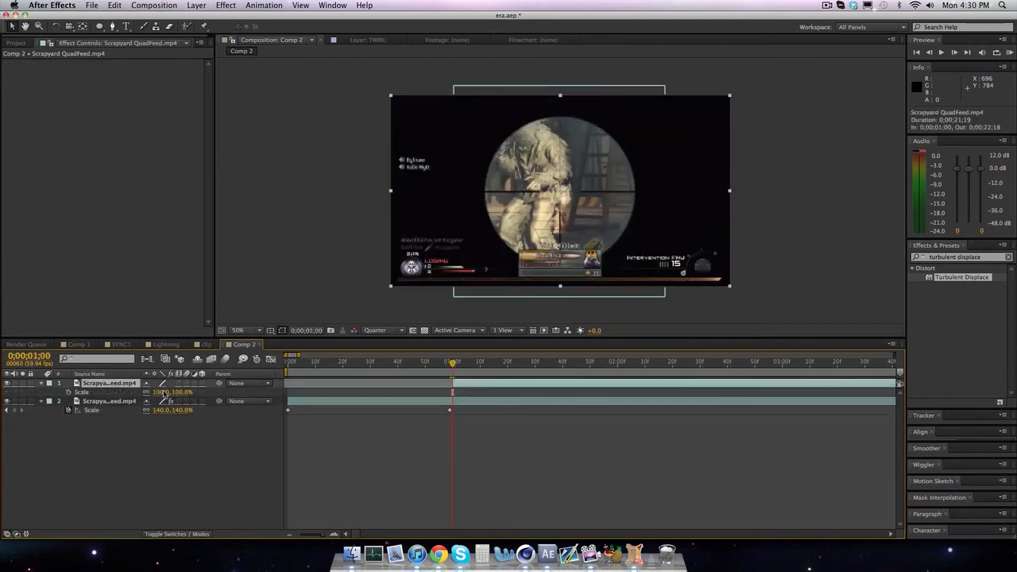
click(69, 391)
click(163, 392)
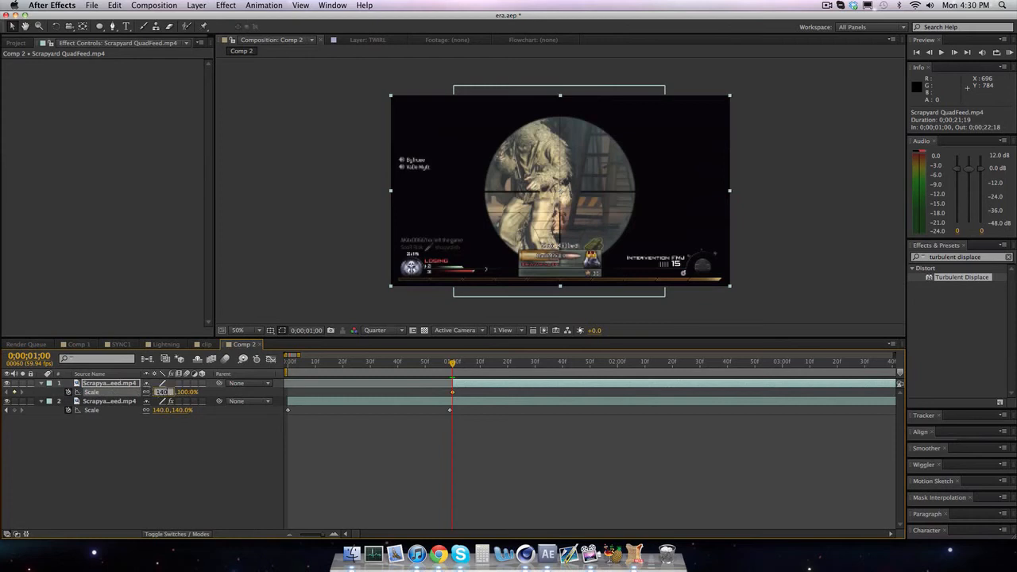
key(Return)
- Set the upper clip layer's Scale to 100% at 0;00;01;20 and RAM-preview the zoom
key(shift+Page_Down)
key(shift+Page_Down)
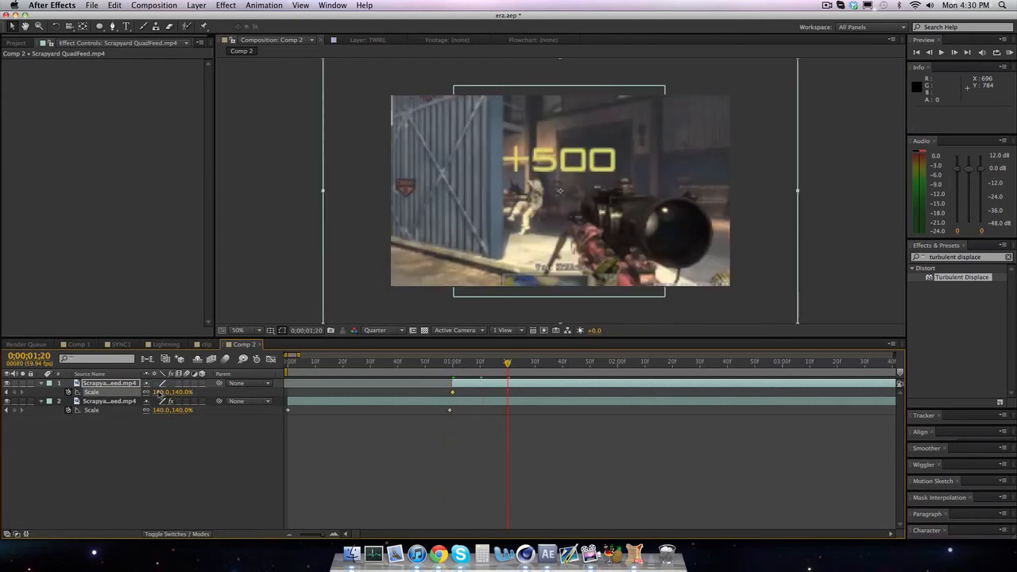
text(100)
key(Return)
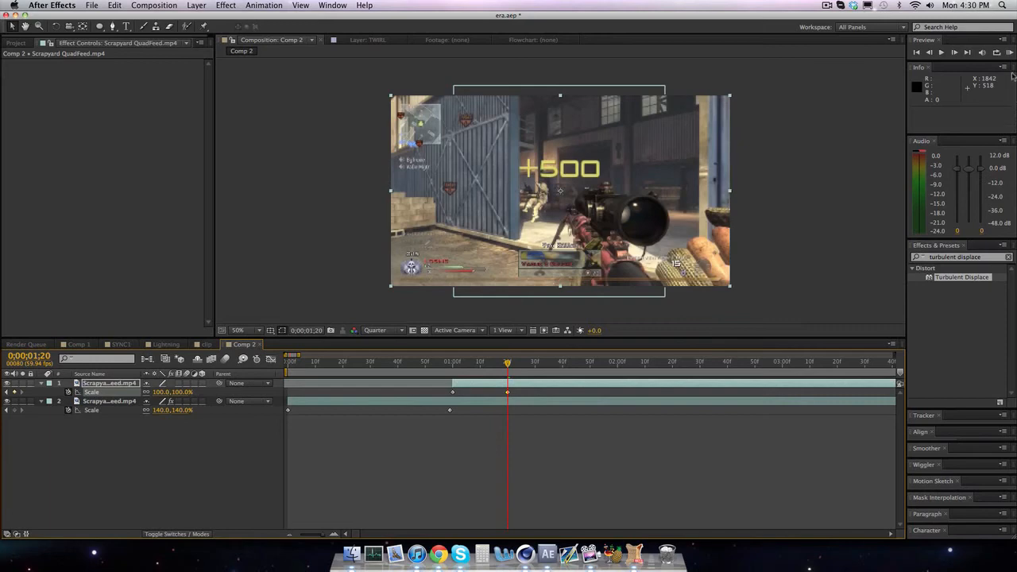
click(1009, 51)
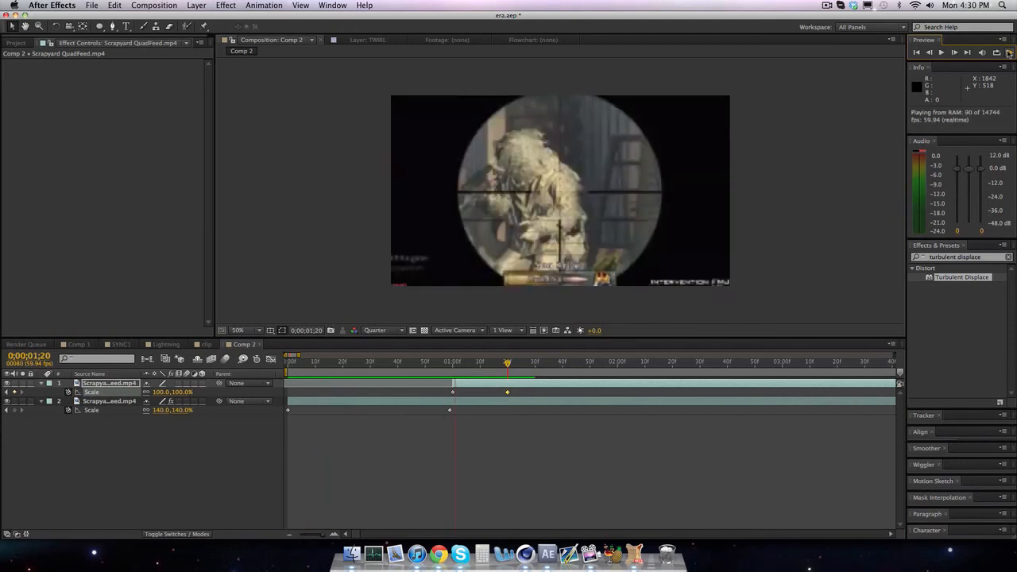
drag(343, 363, 395, 369)
- Create an adjustment layer above both clips, search the effects for Levels and apply it to that layer
key(Home)
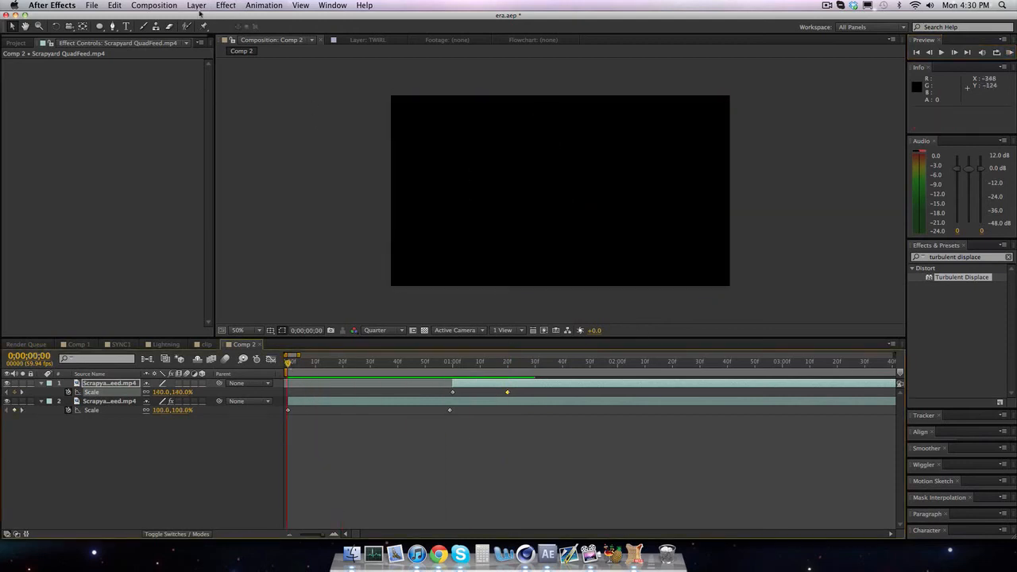
click(197, 6)
mouse_move(205, 18)
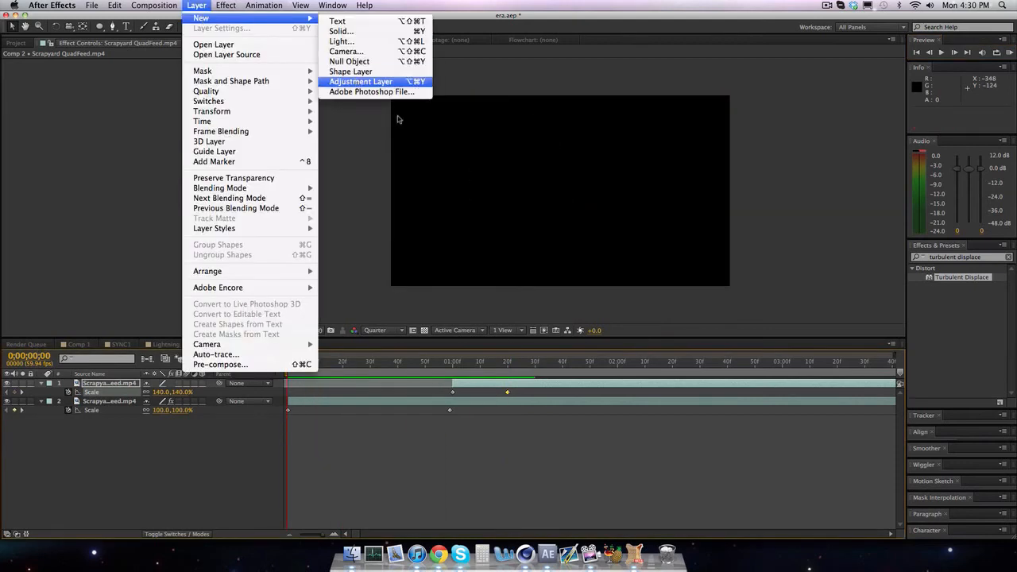
click(359, 81)
click(991, 255)
text(levels)
drag(943, 324, 434, 388)
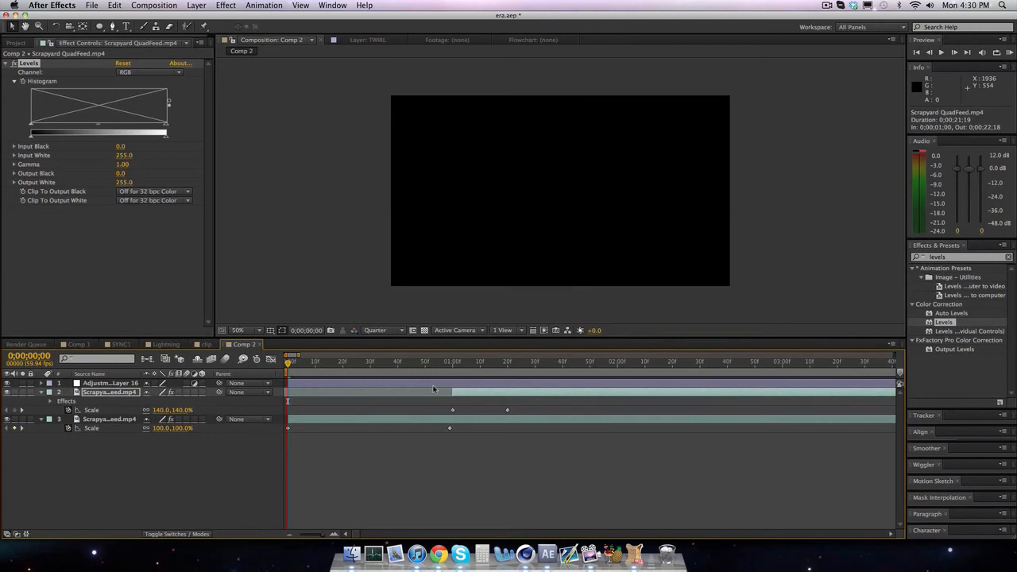
key(super+z)
drag(946, 322, 761, 386)
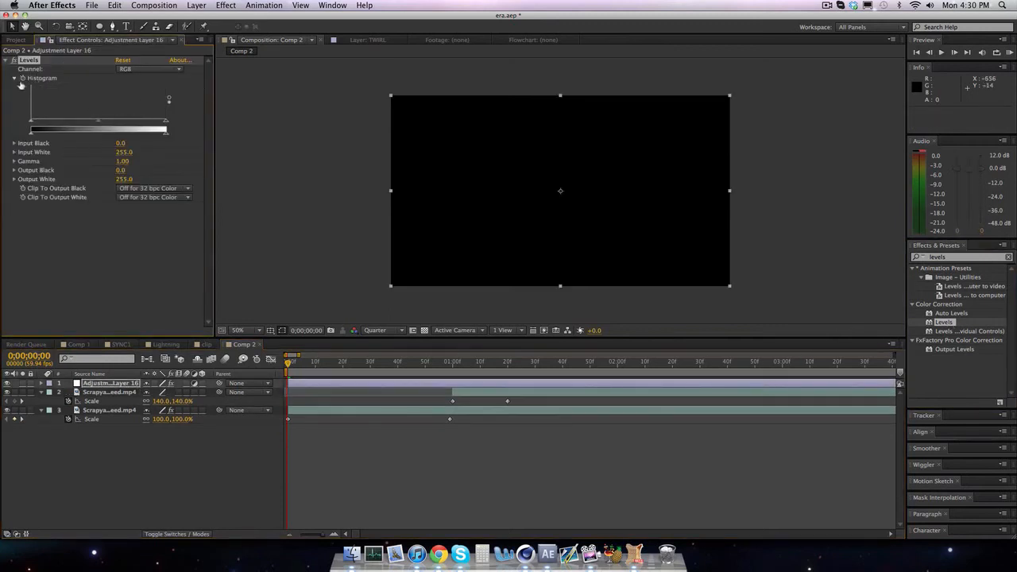
- Keyframe the Levels Histogram at 0;00;00;00, and at 0;00;01;00 lower Input White to about 124 and Red Input White to 148
click(453, 372)
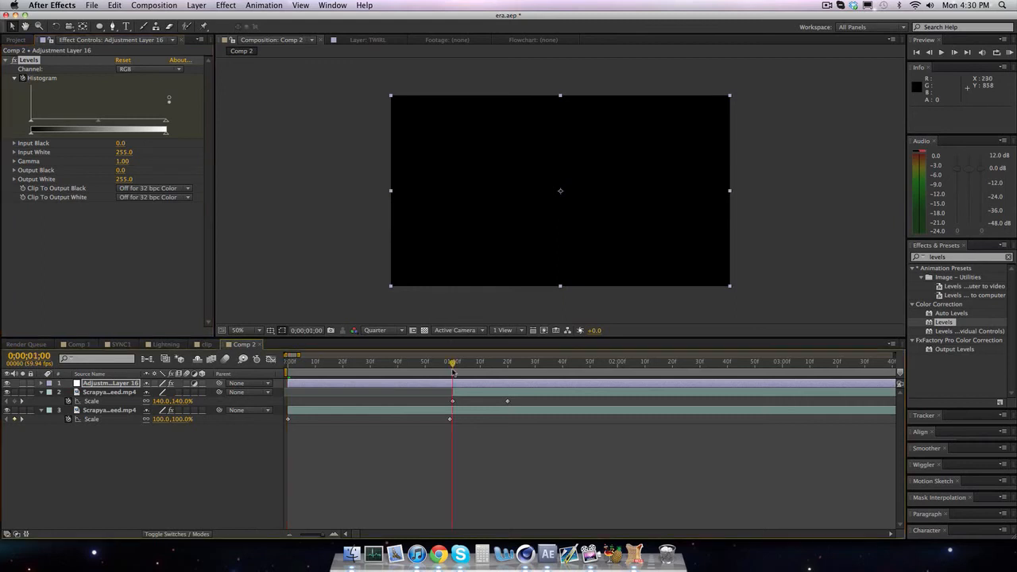
drag(166, 127, 94, 122)
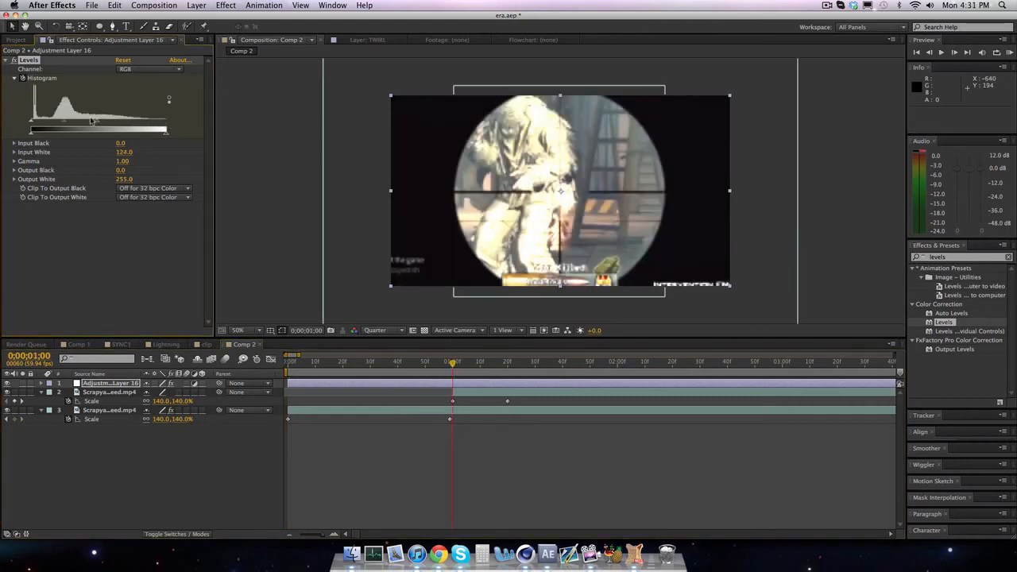
click(129, 70)
click(132, 90)
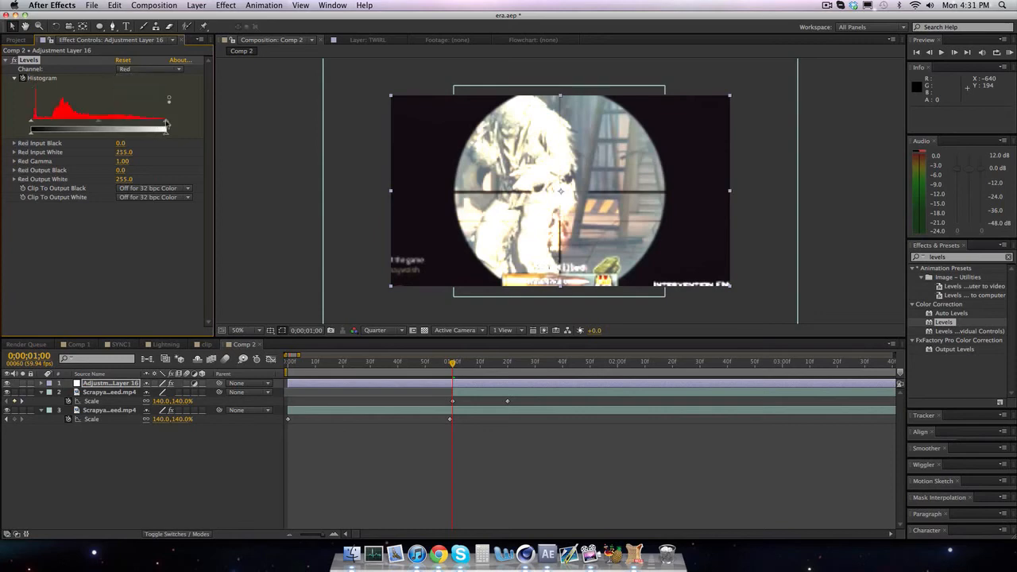
drag(167, 125, 132, 121)
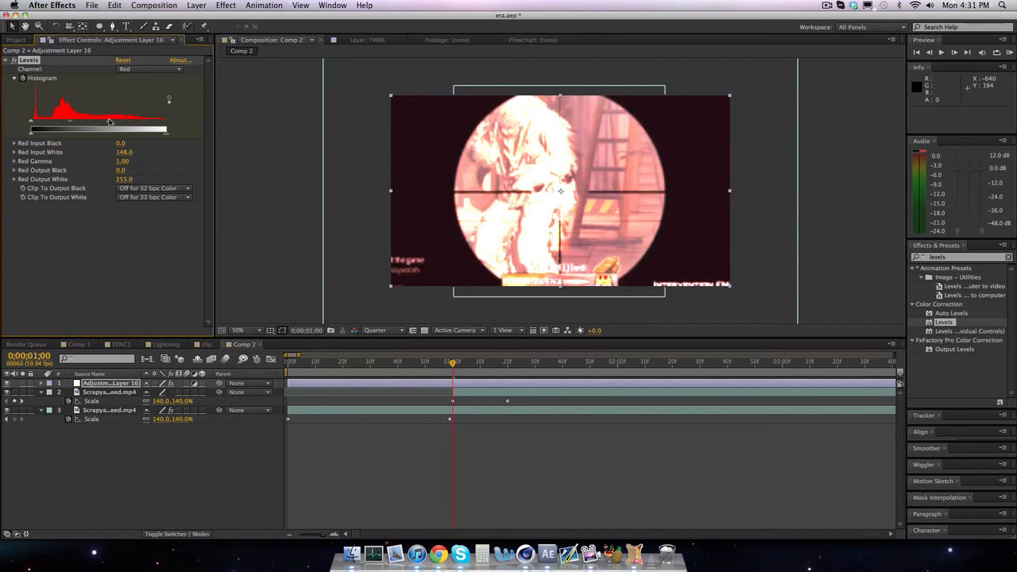
- Reset the Levels effect at 0;00;01;20 and RAM-preview the transition with the reddish flash
key(space)
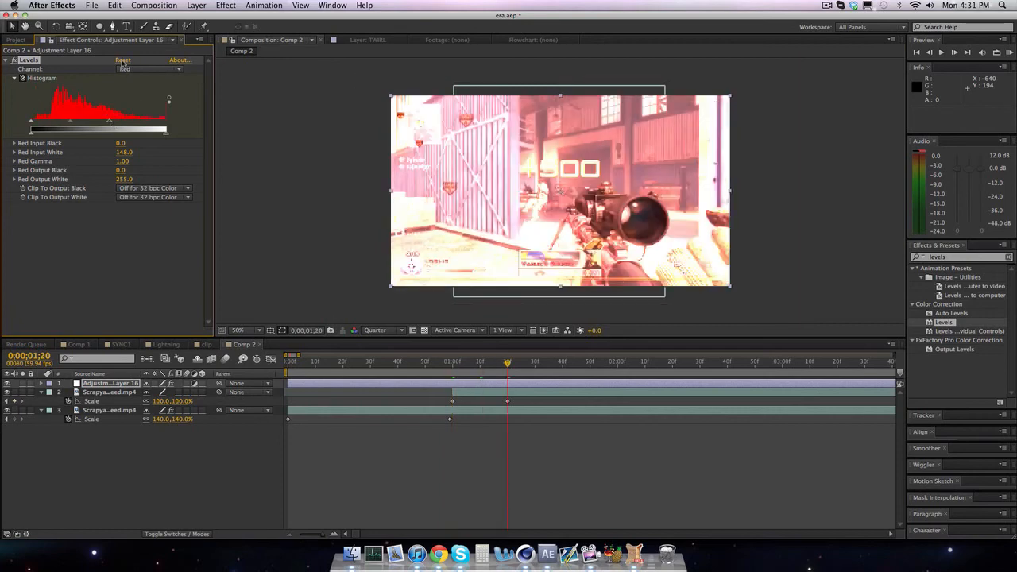
click(123, 61)
click(1010, 52)
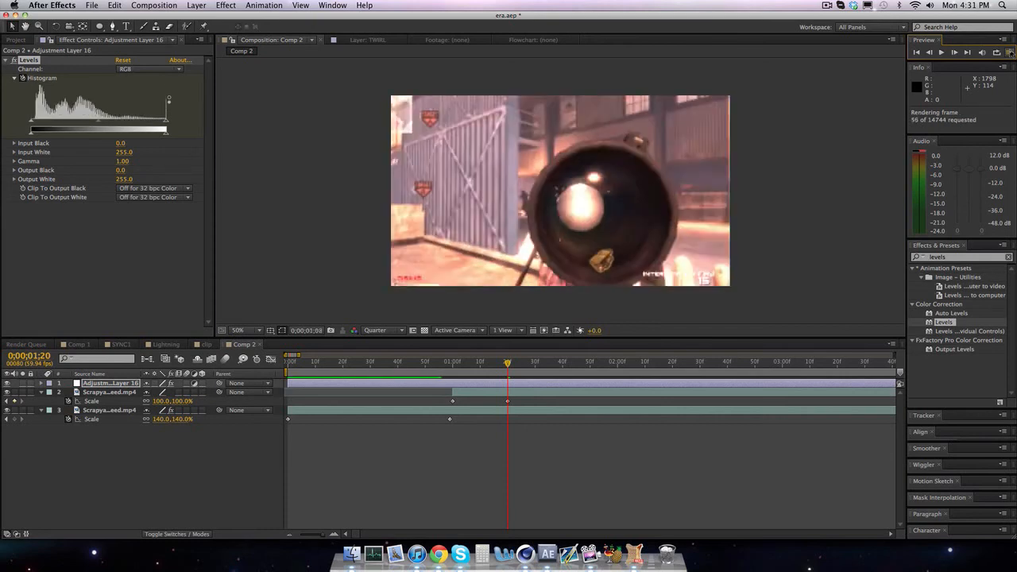
key(space)
key(space)
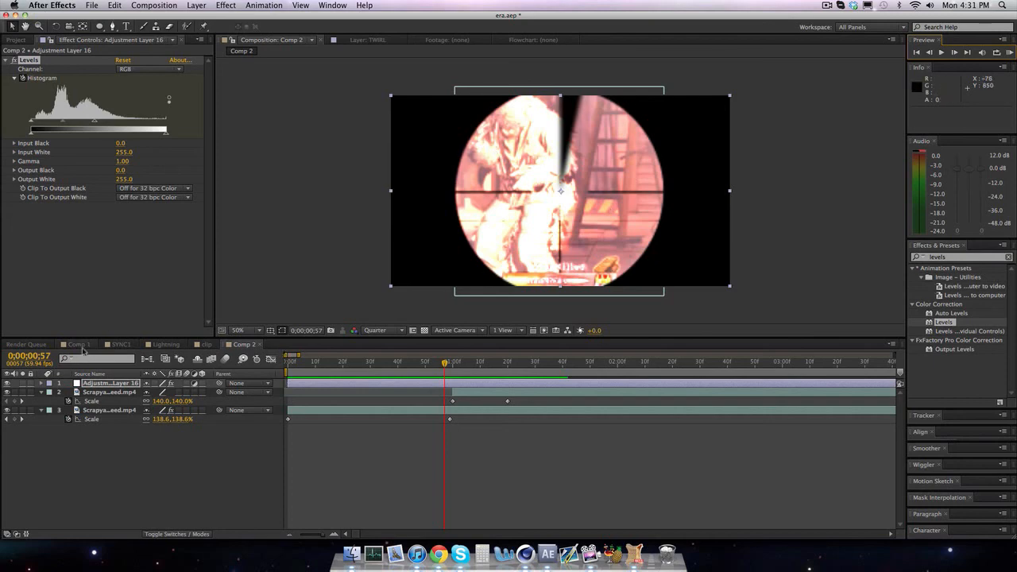
- Open Comp 1 to view the version of the scope transition used there
click(79, 345)
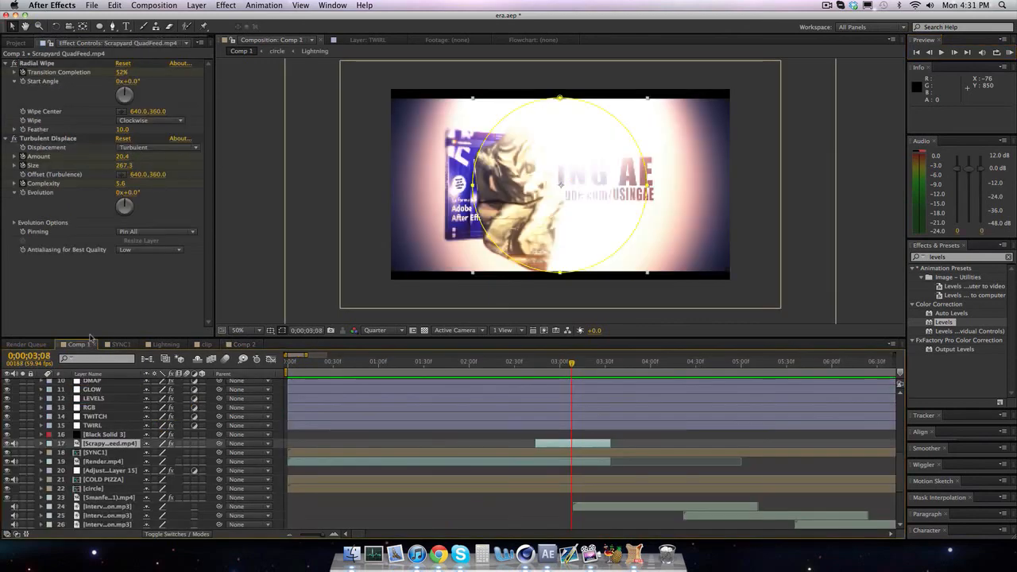